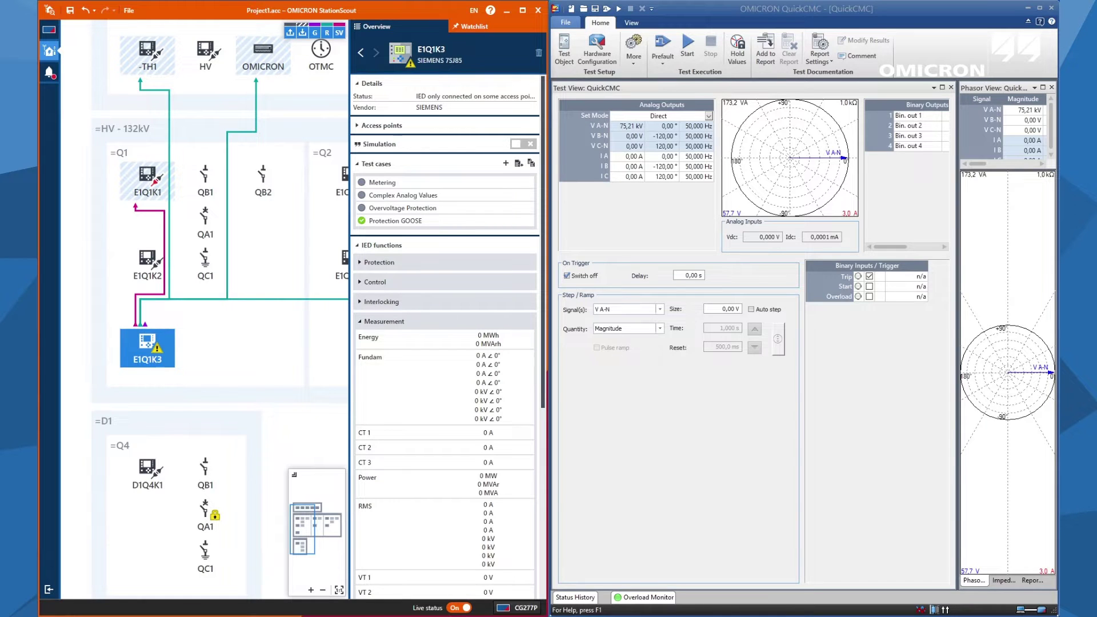
scroll(274, 337, down, 1)
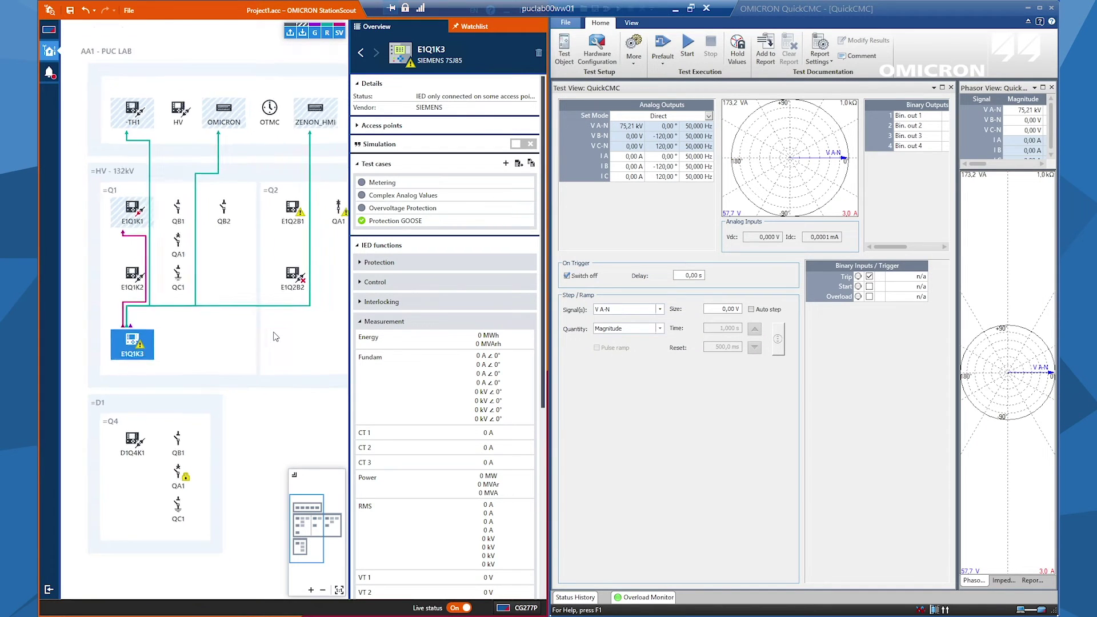
scroll(274, 336, down, 1)
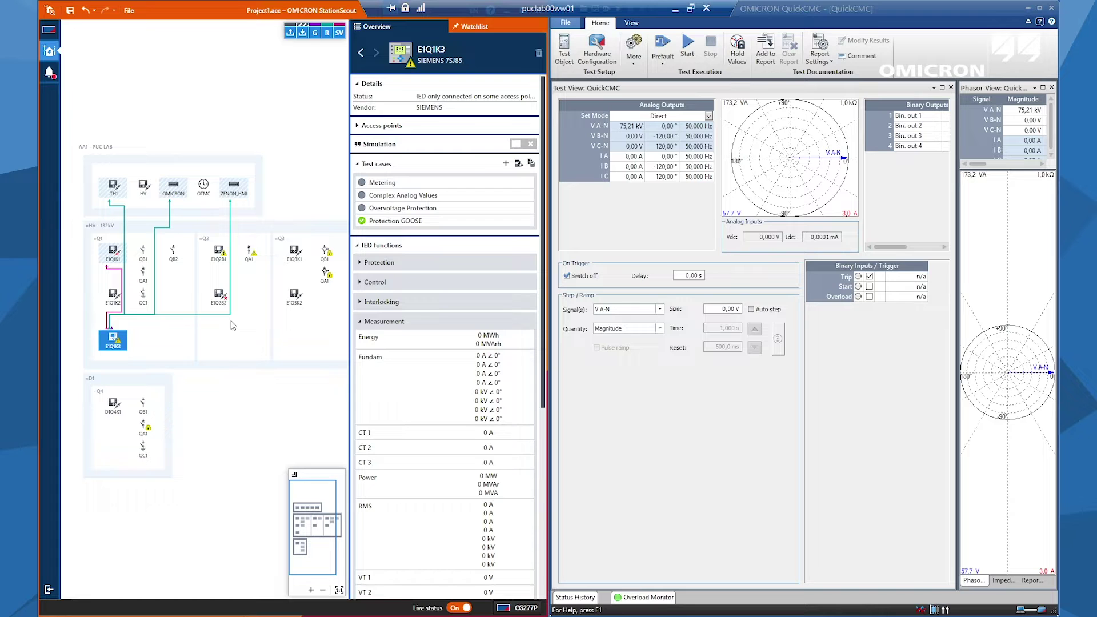
scroll(217, 337, down, 1)
scroll(172, 320, up, 3)
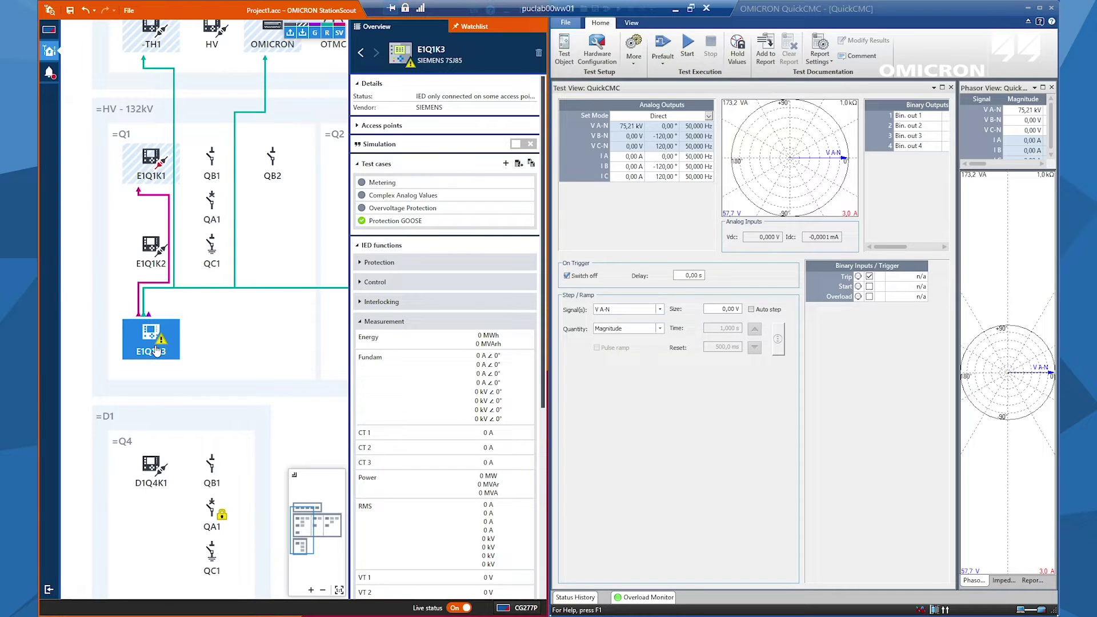
Create a signal test case on E1Q1K3 that observes, controls and assesses signals.
click(506, 165)
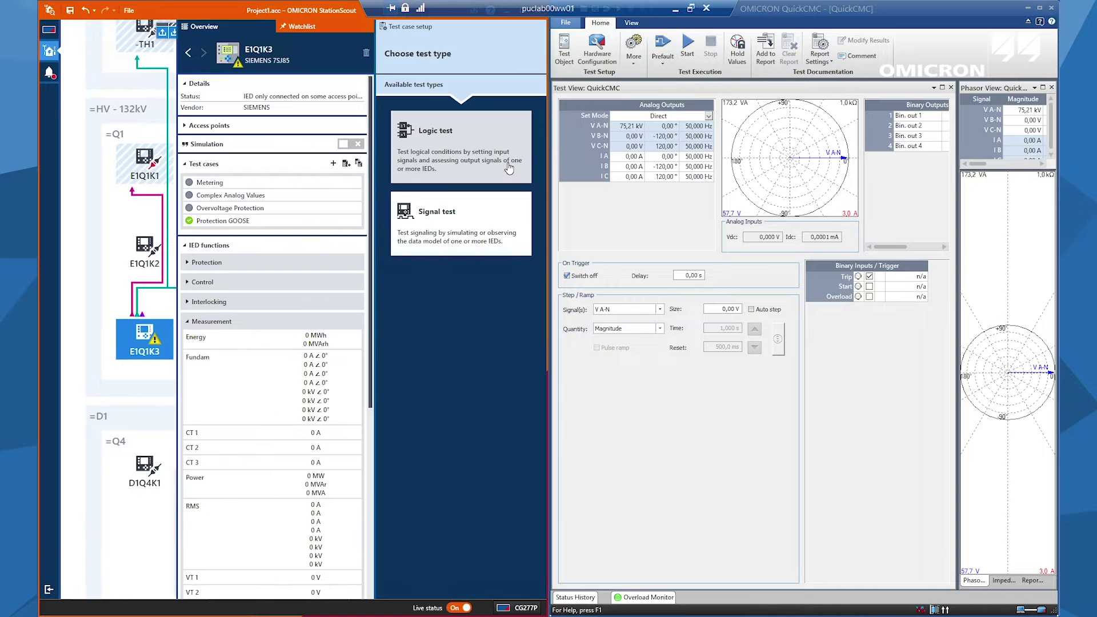
click(454, 231)
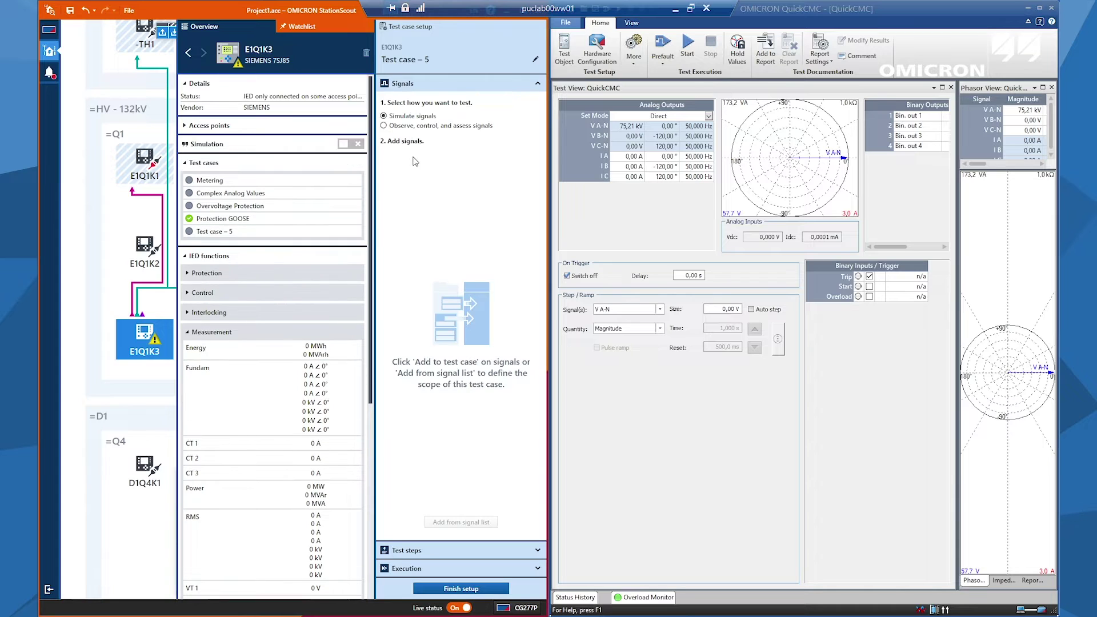
click(384, 126)
Rename the new test case to 'Metering Voltages'.
click(535, 60)
triple_click(440, 60)
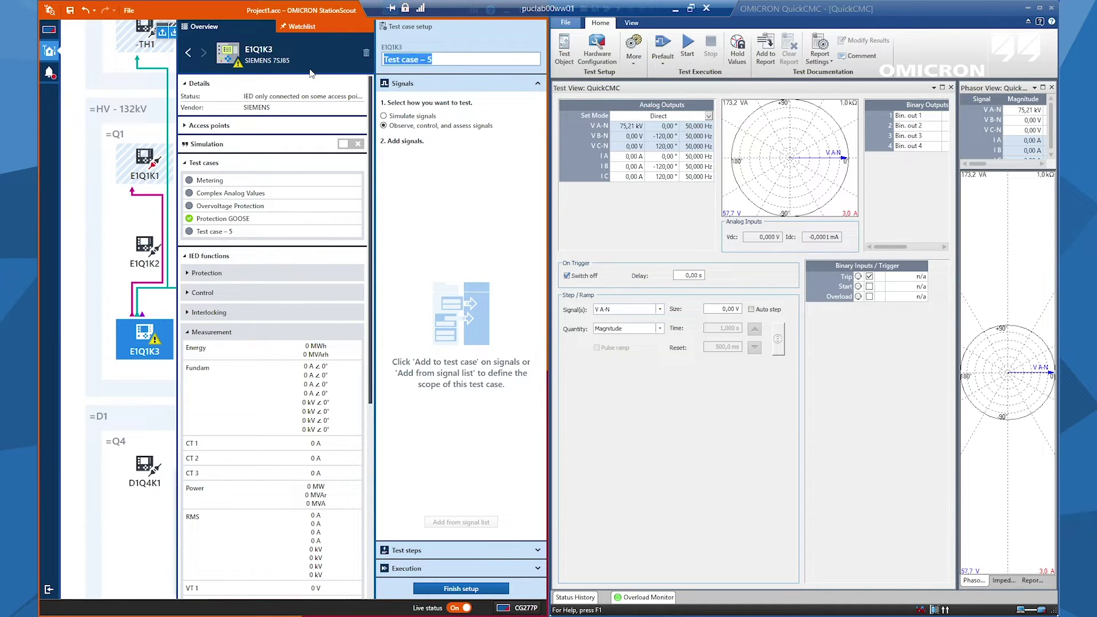
text(Metering Voltages)
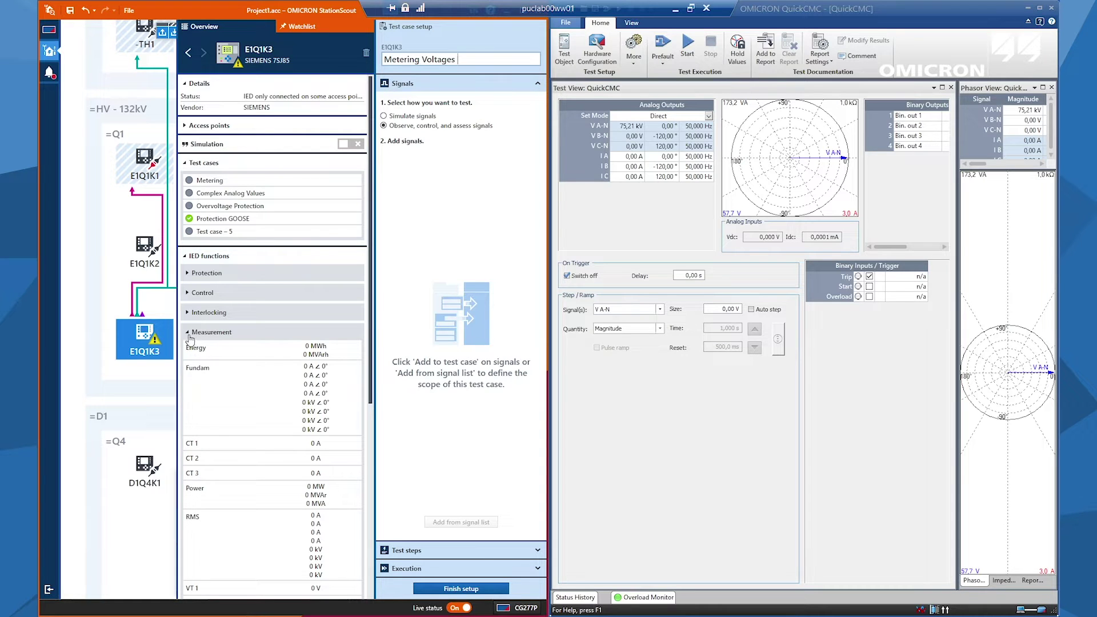
Add the RMS signals Vph:A, Vph:B and Vph:C to the test case and expand Test steps.
scroll(209, 336, down, 1)
scroll(212, 322, down, 1)
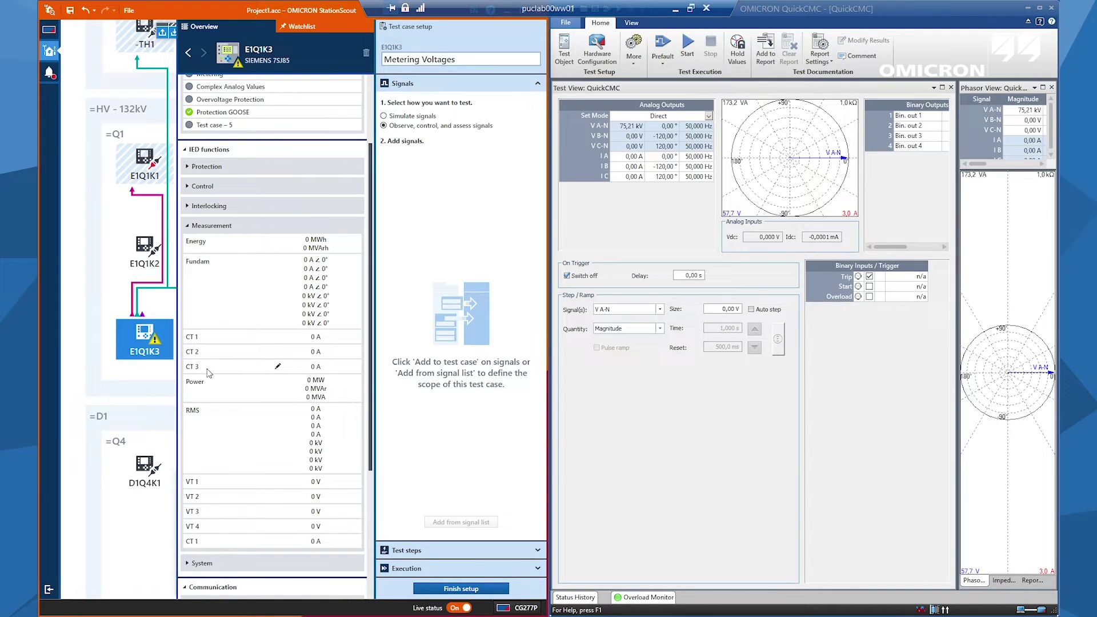
click(196, 415)
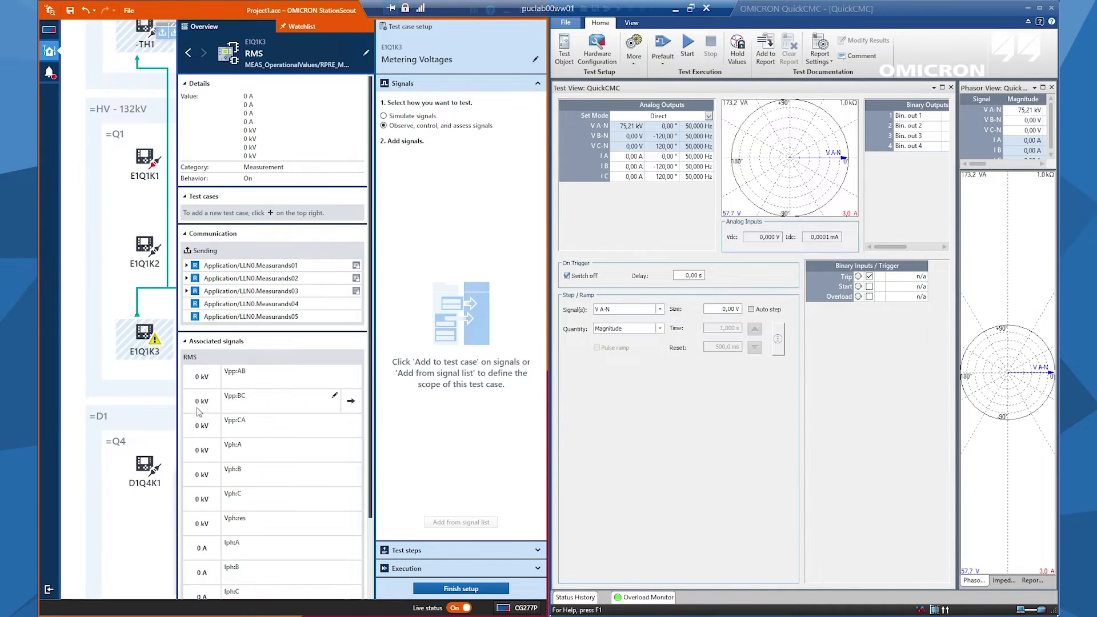
scroll(226, 349, down, 1)
mouse_move(216, 364)
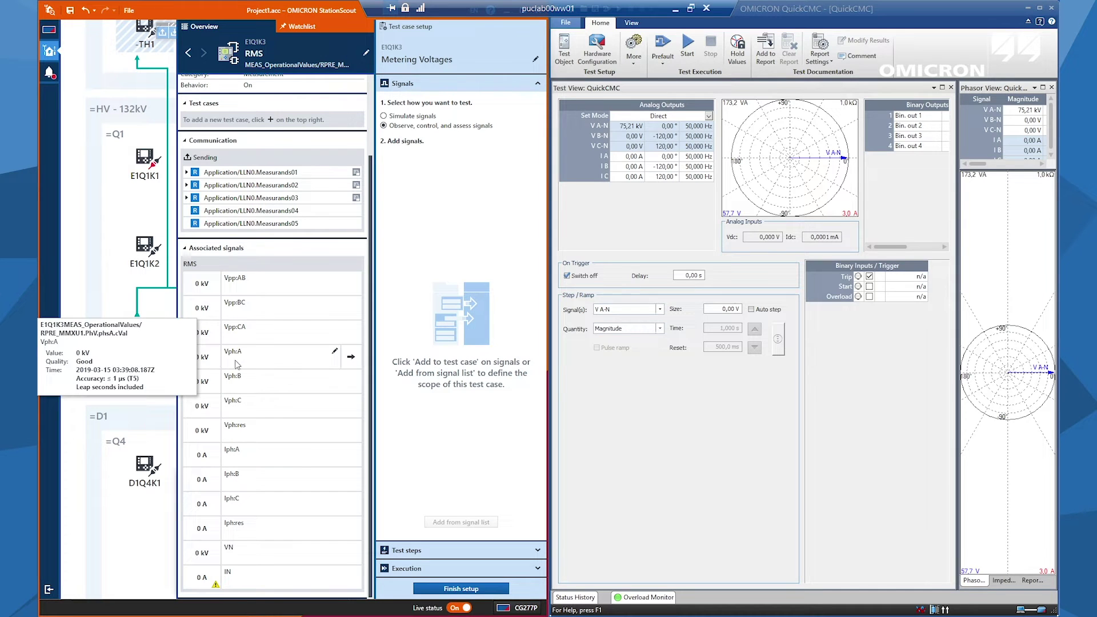
click(350, 356)
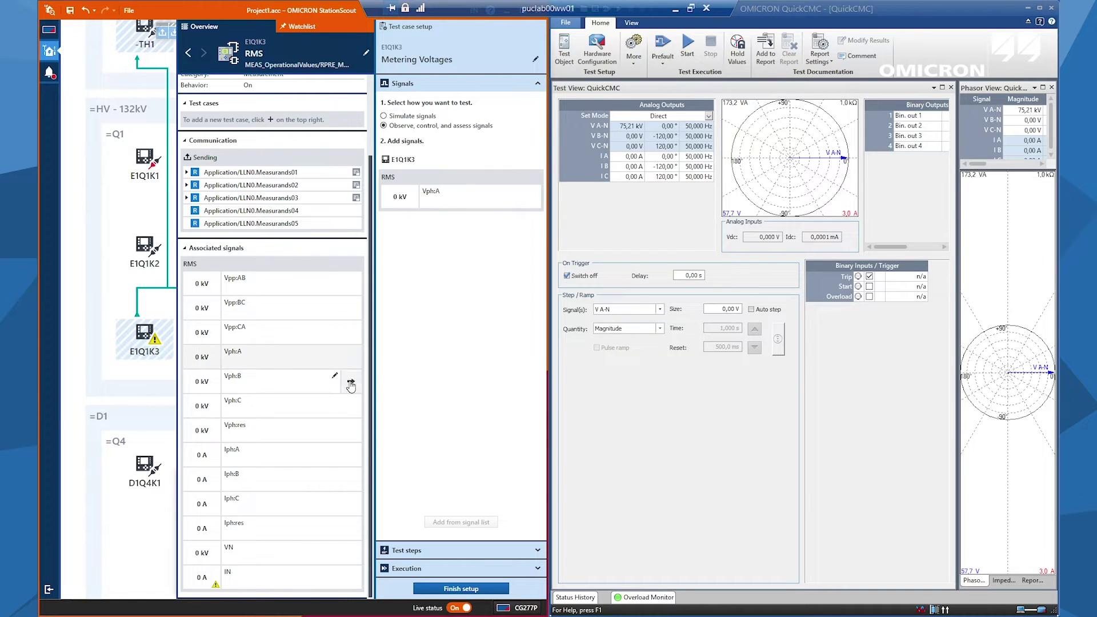
click(351, 381)
click(351, 406)
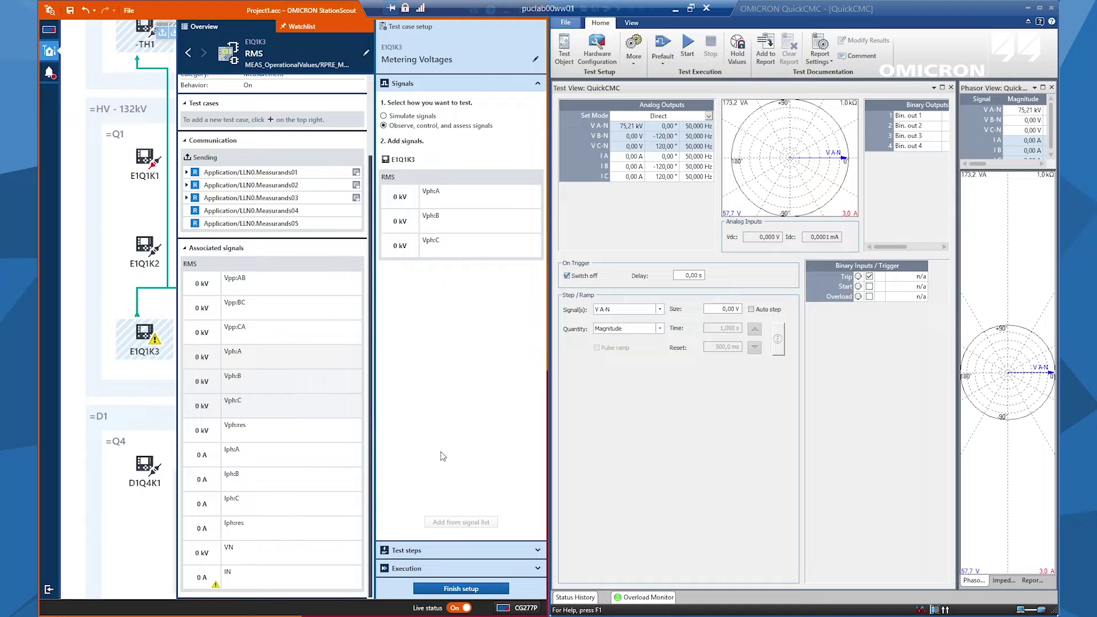
click(410, 552)
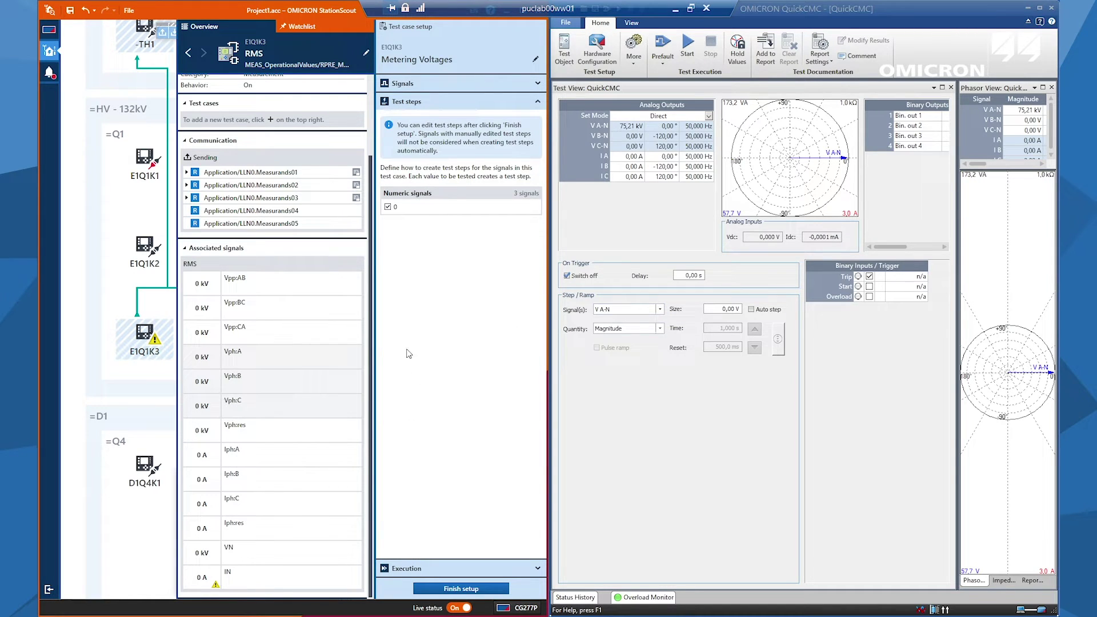
Review the Execution options and finish the Metering Voltages setup.
click(398, 570)
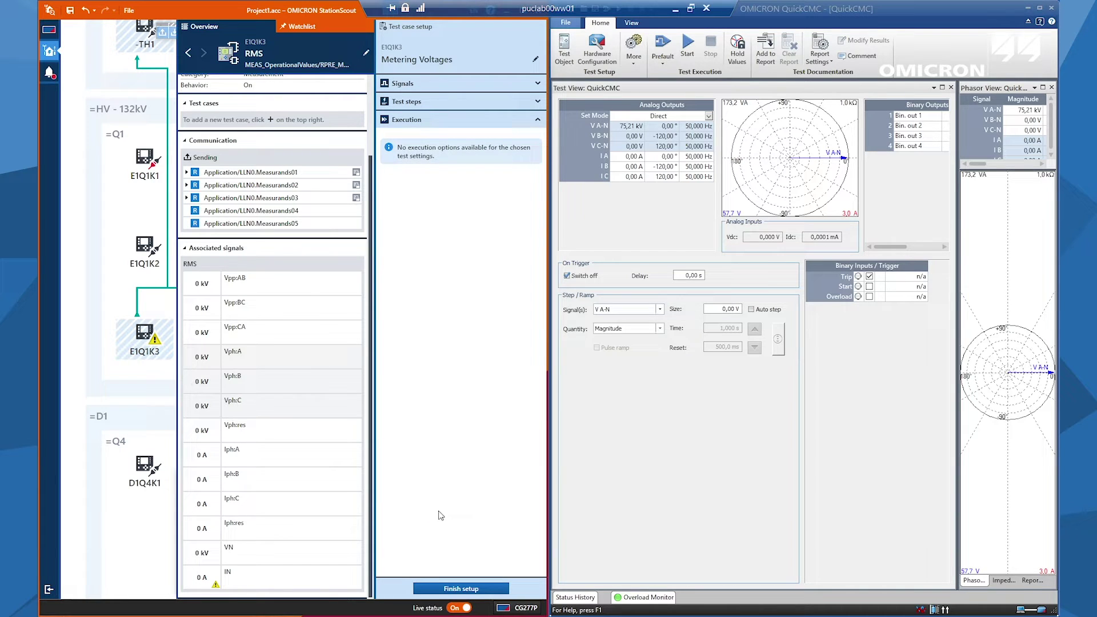
click(436, 588)
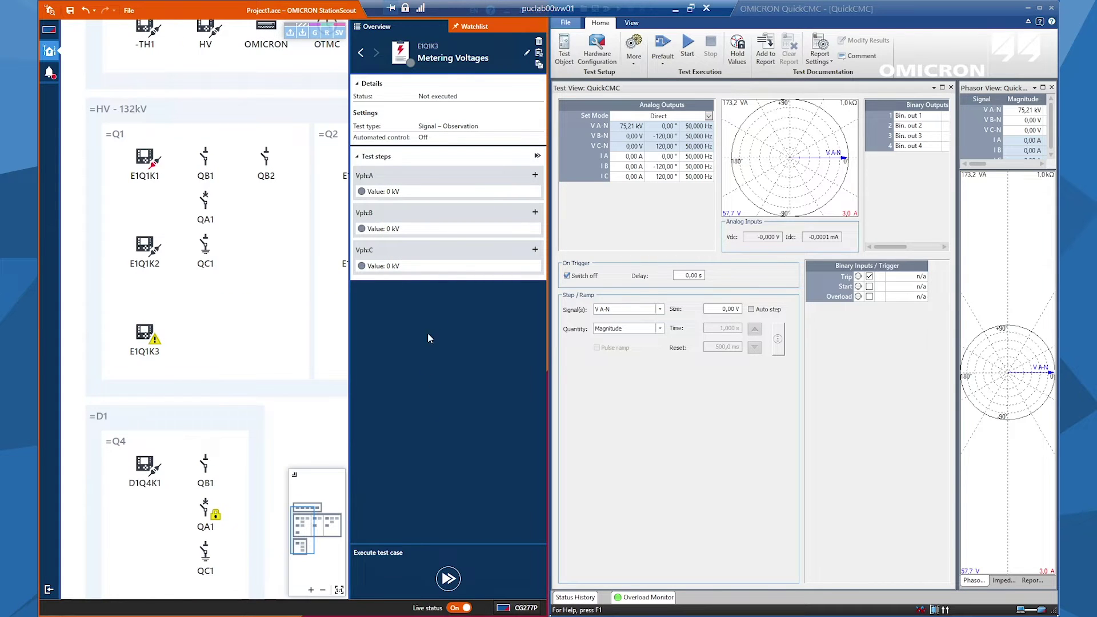
Add Vph:A test steps with expected values of 10 kV and 100 kV.
click(534, 175)
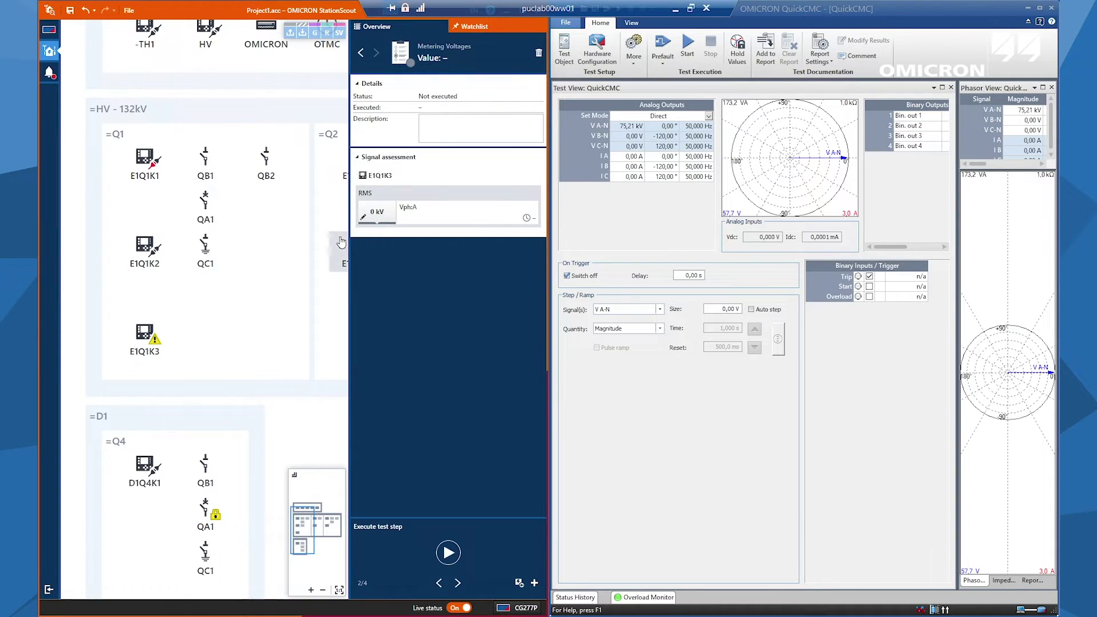
click(372, 220)
text(10)
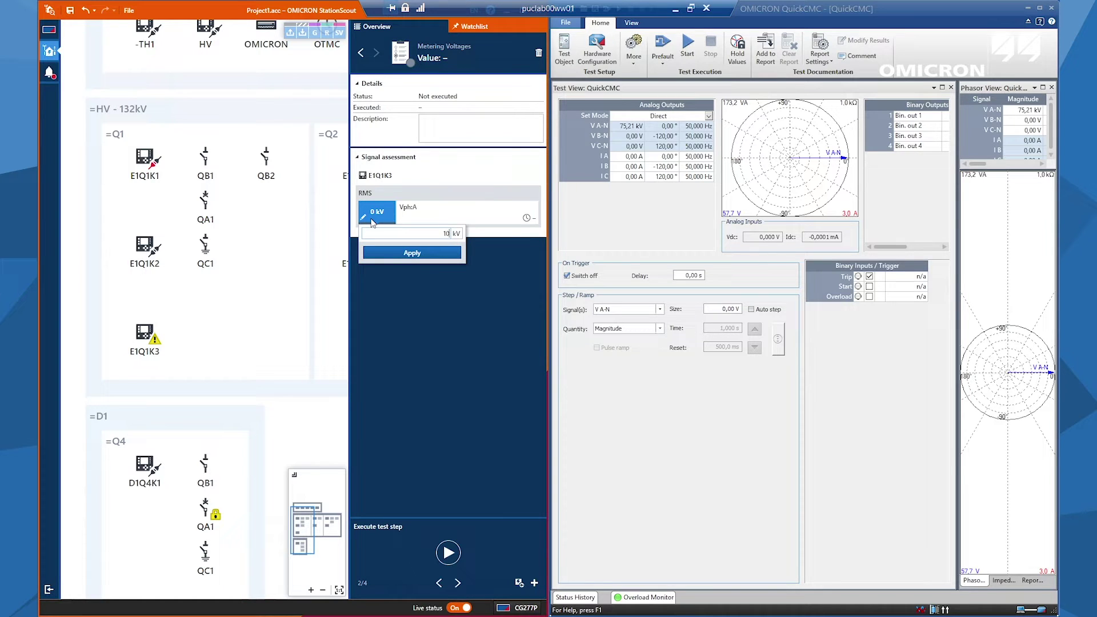
click(392, 257)
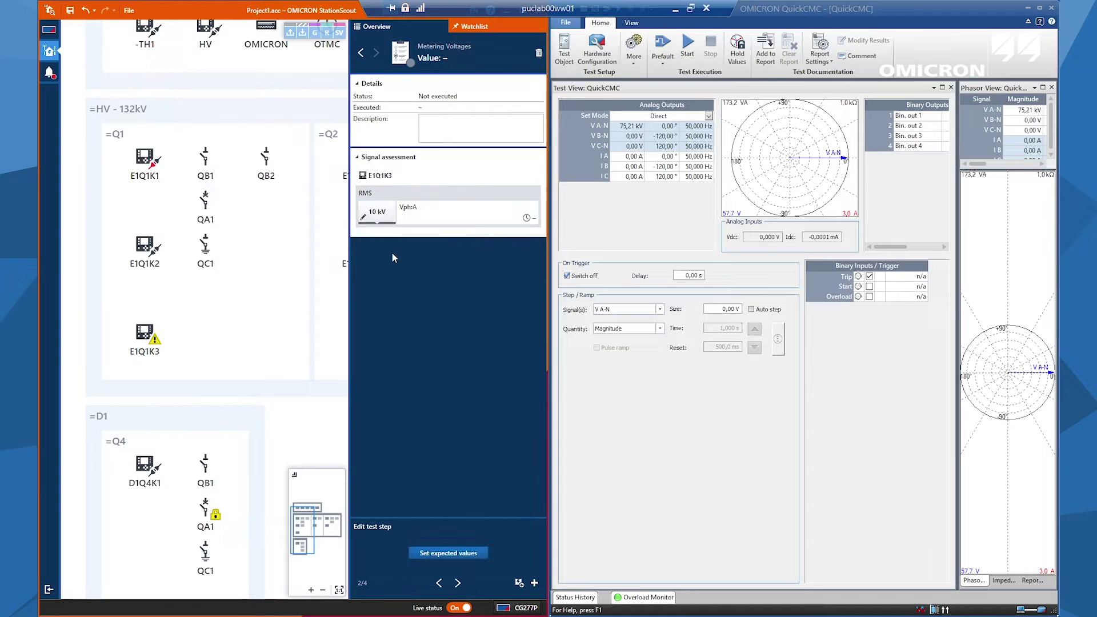
click(432, 556)
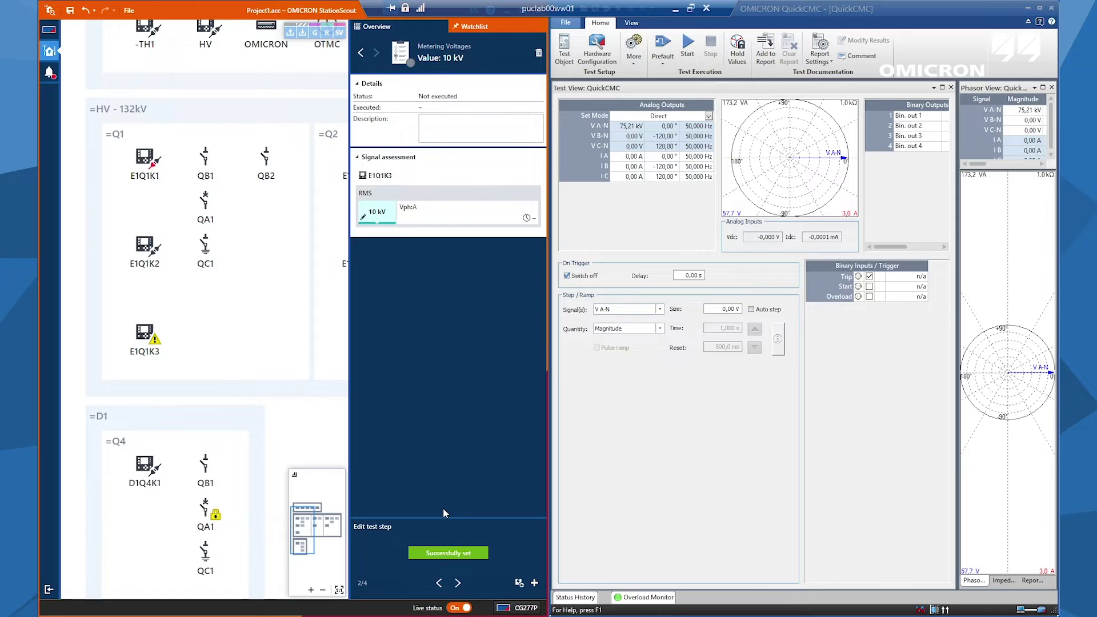
click(534, 582)
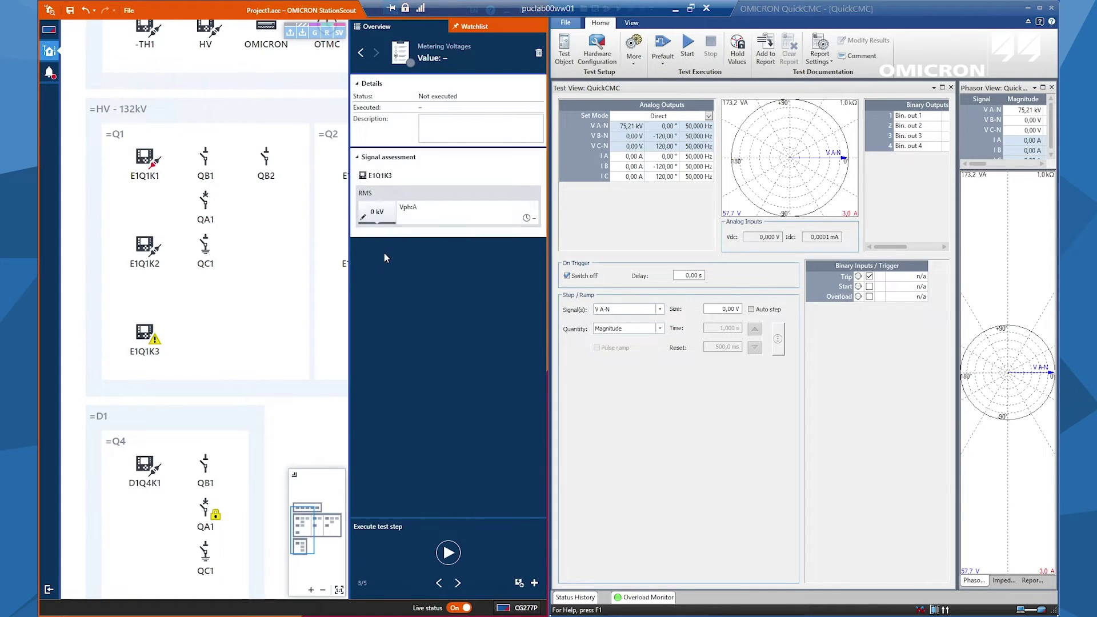
click(377, 213)
text(100)
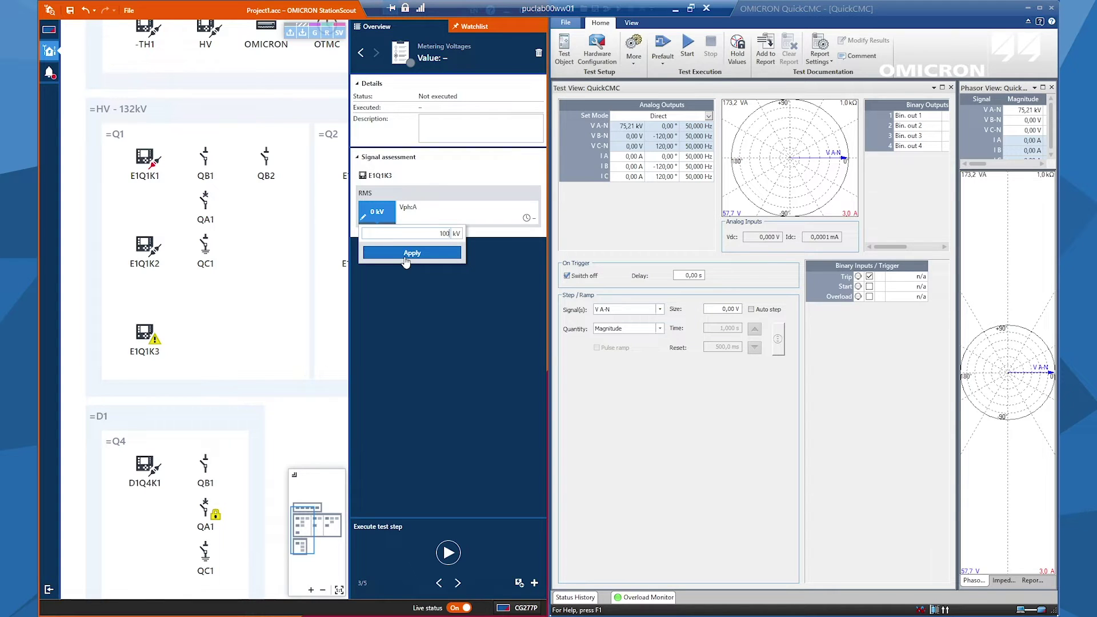
click(397, 253)
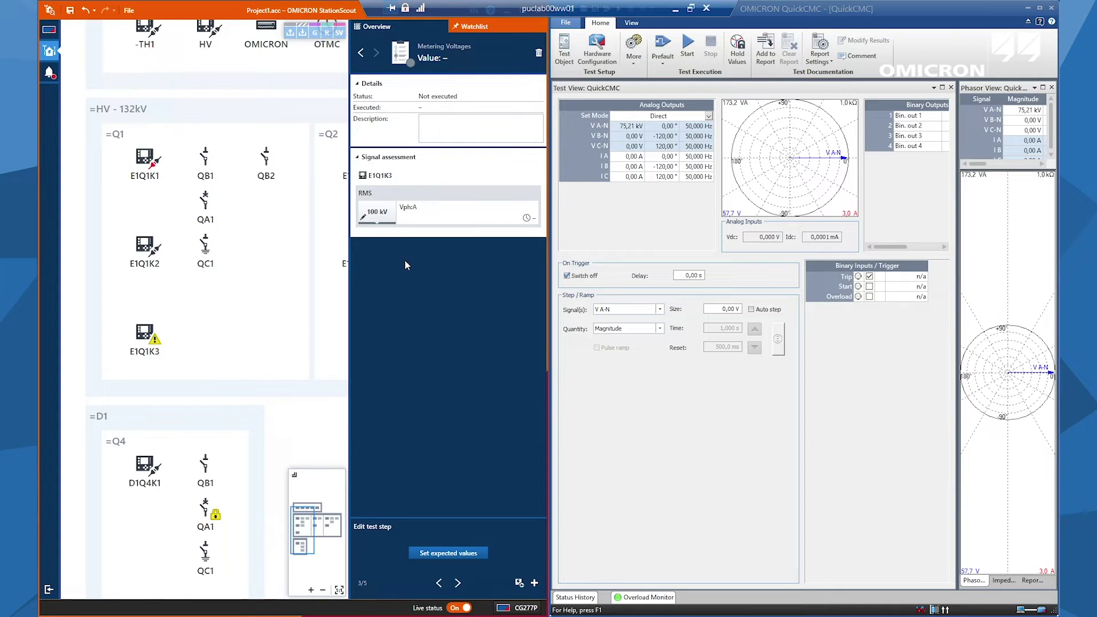
click(441, 554)
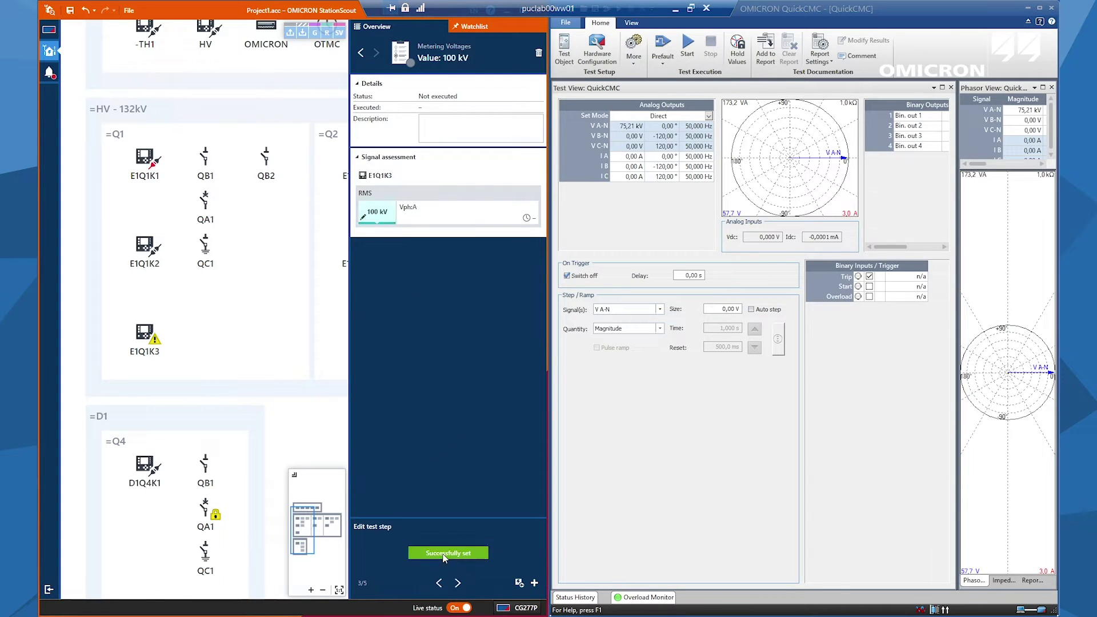
Add a third Vph:A test step expecting 50 kV and return to the steps list.
click(534, 584)
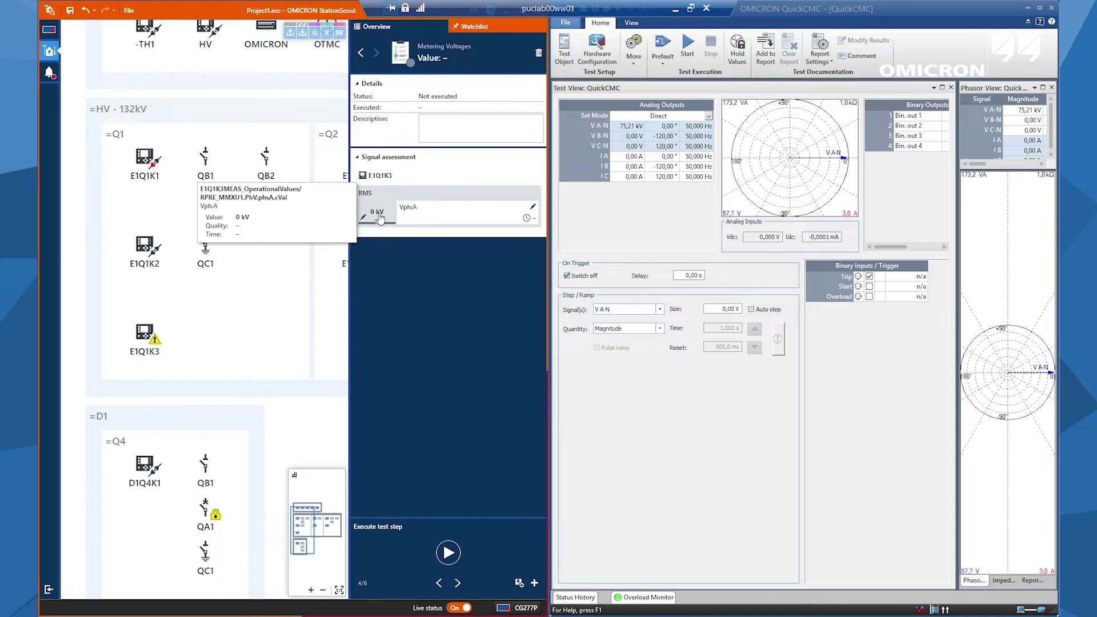
click(376, 213)
text(50)
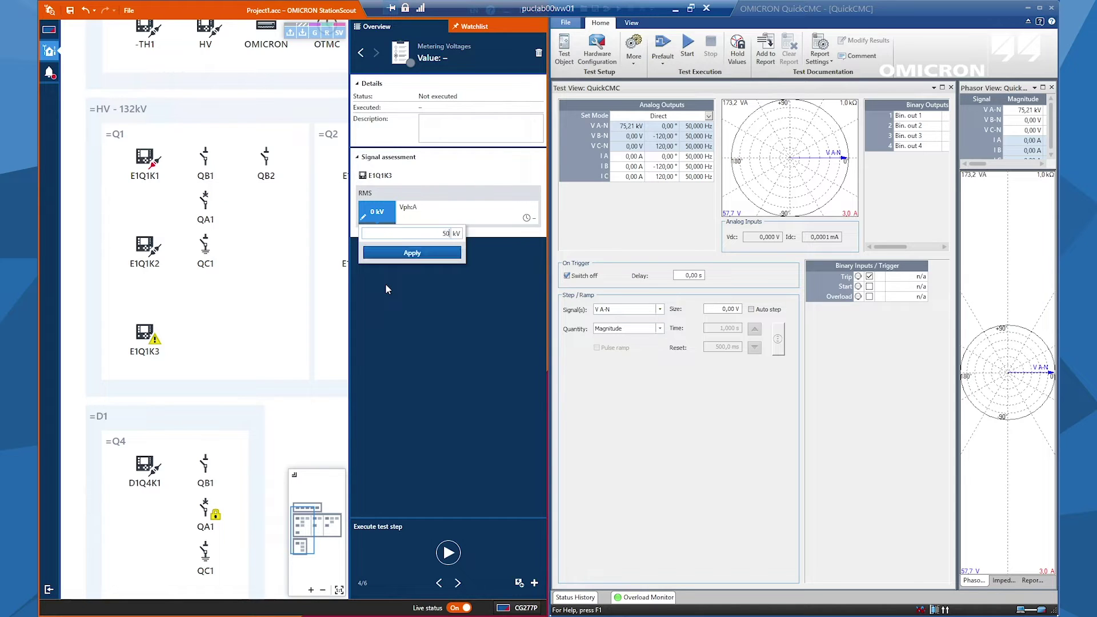
click(403, 253)
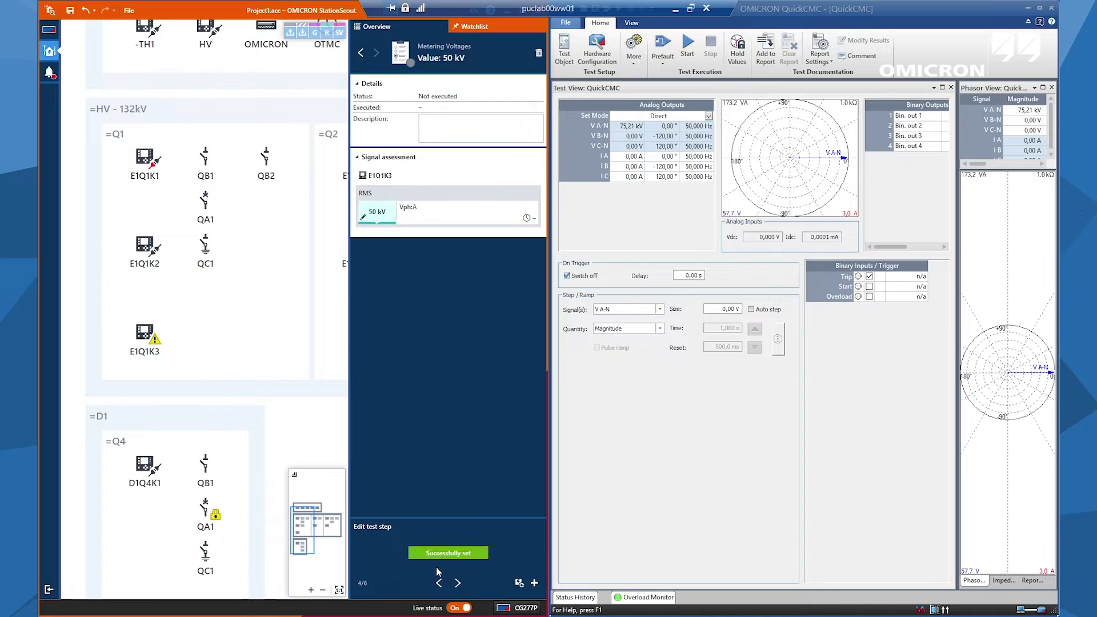
click(519, 582)
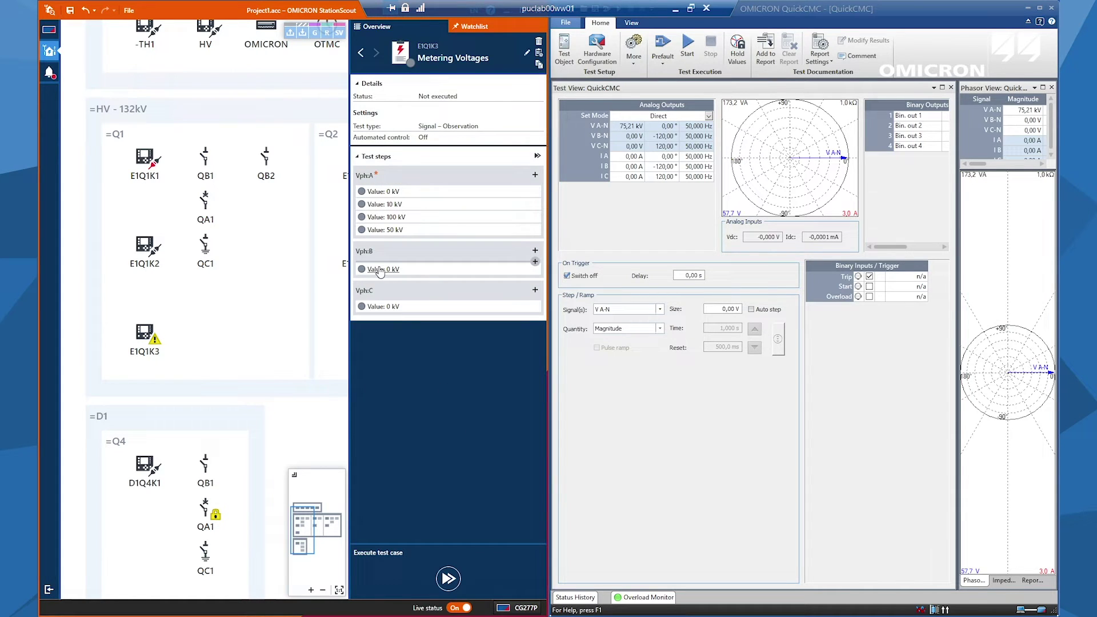
Add a Vph:B test step expecting 100 kV and return to the test case overview.
click(535, 250)
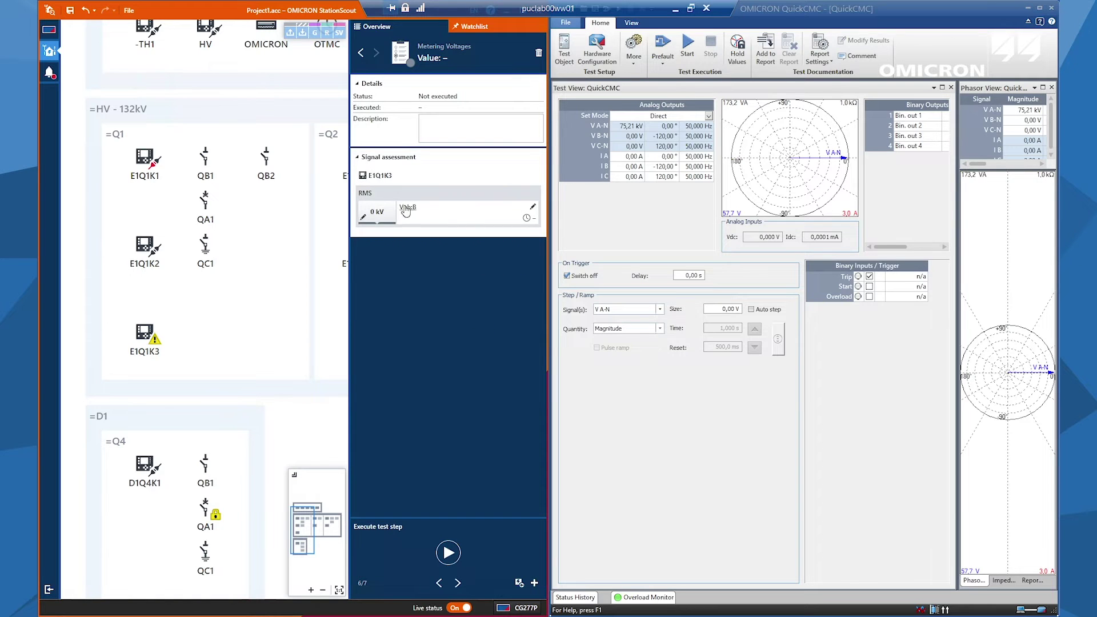
click(377, 212)
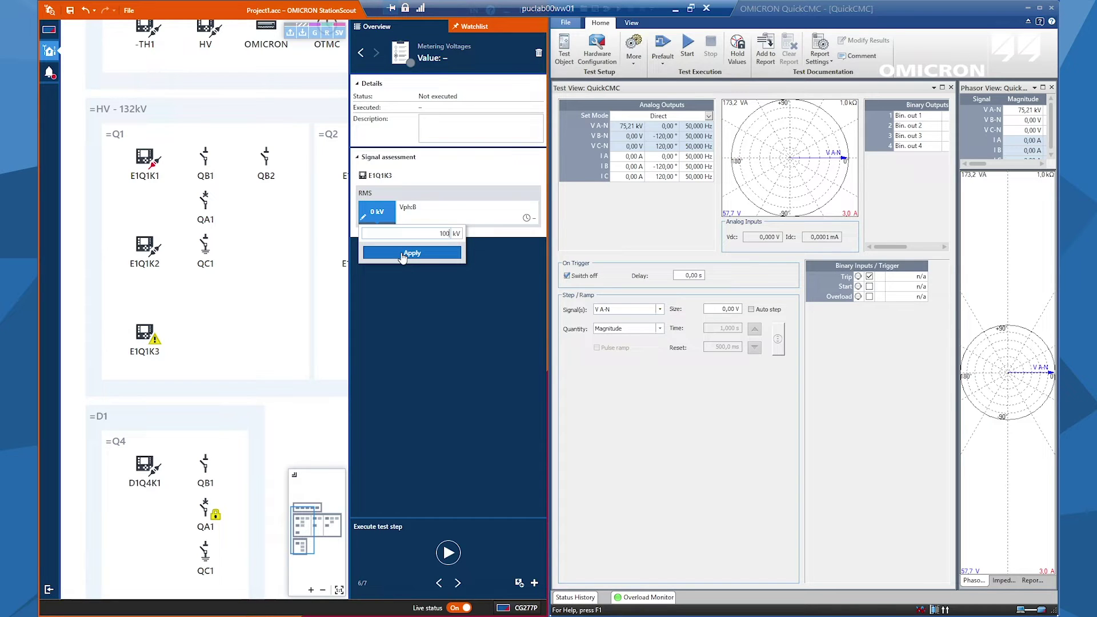
click(403, 253)
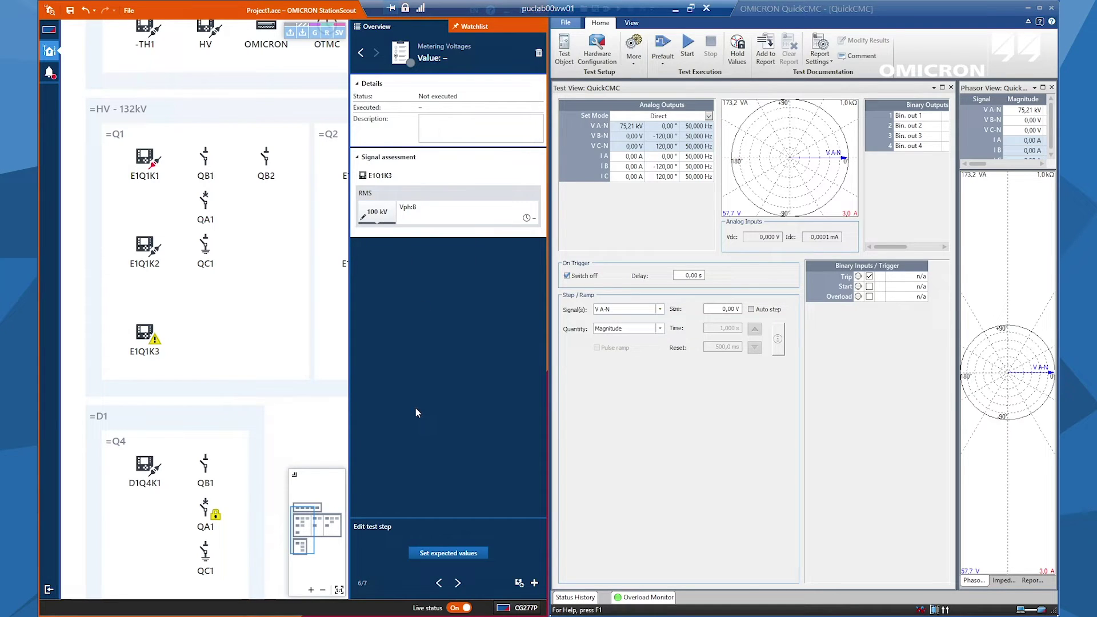
click(426, 553)
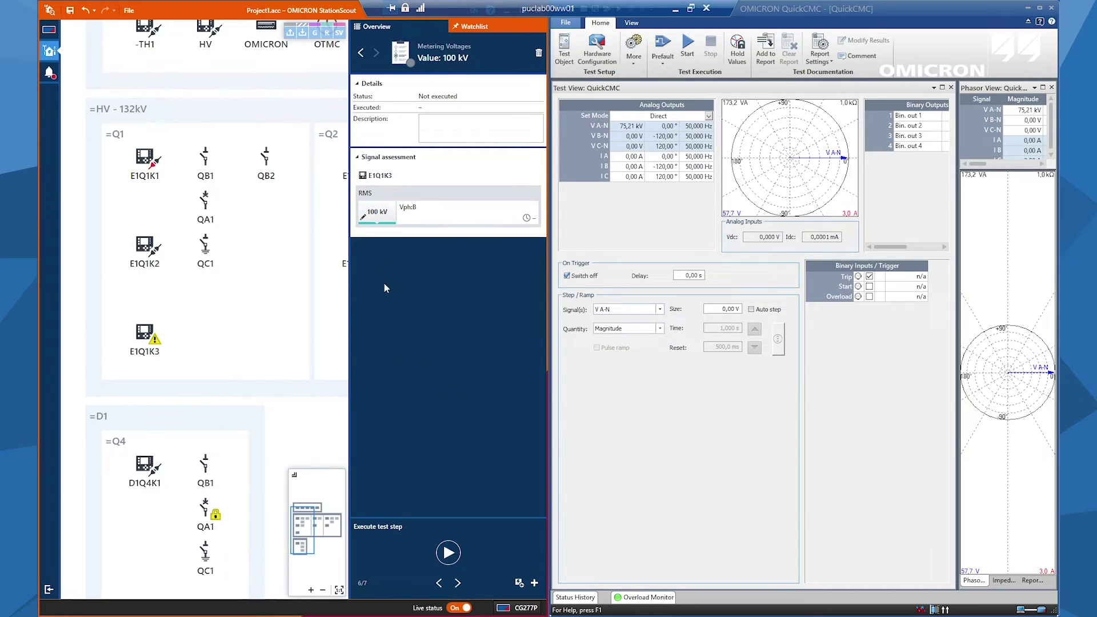
click(518, 581)
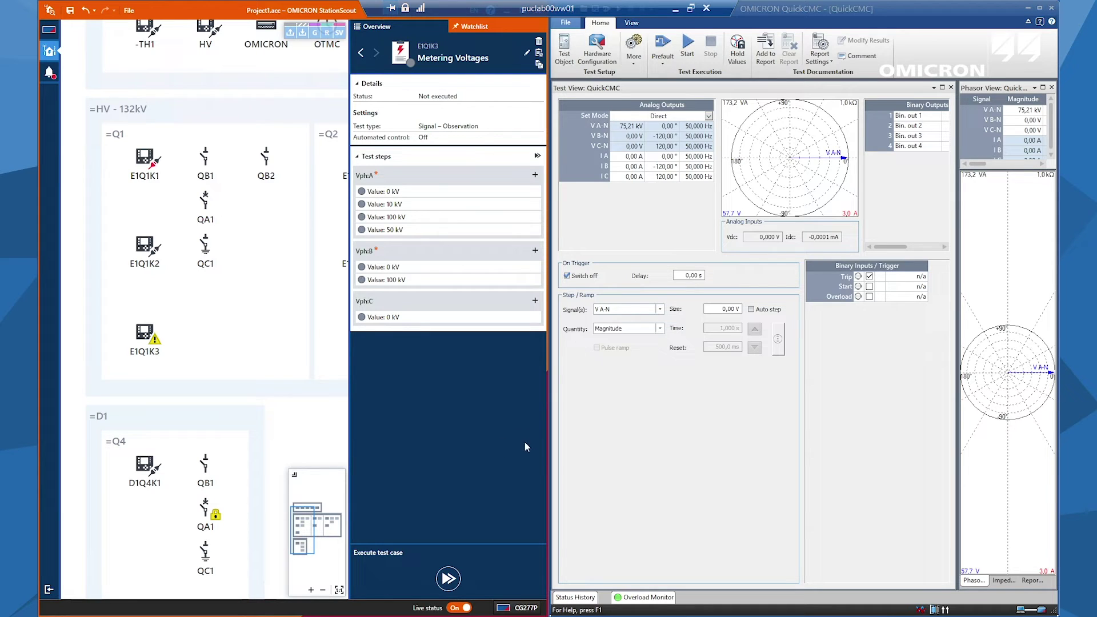
Start executing the Metering Voltages test case.
click(450, 580)
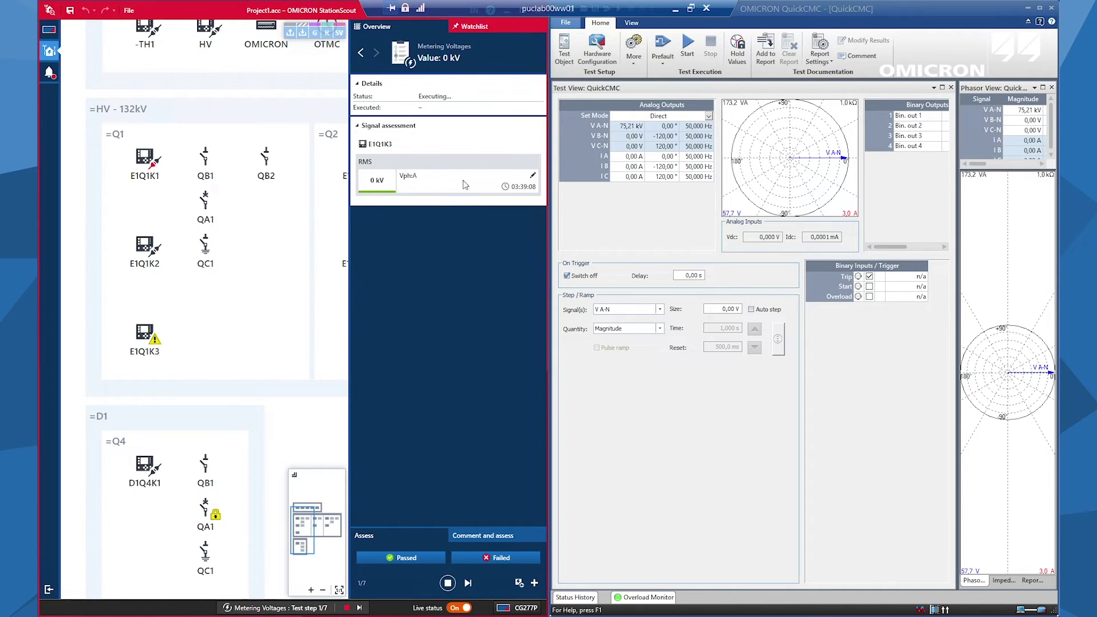
Pass the 0 kV step, then inject 10 kV on V A-N from QuickCMC.
mouse_move(368, 189)
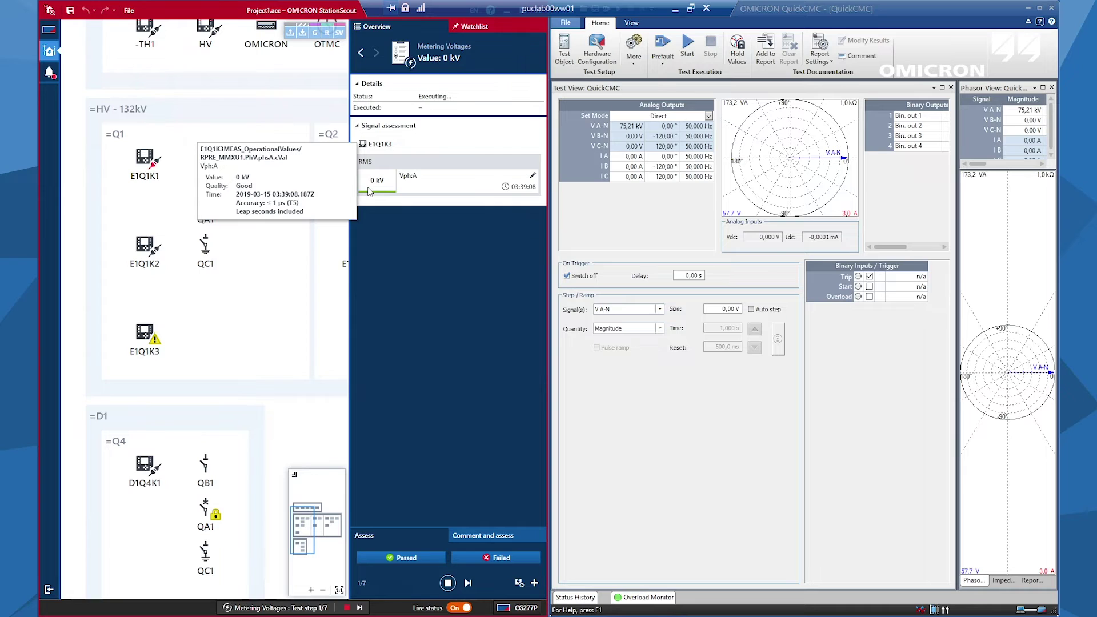
click(405, 558)
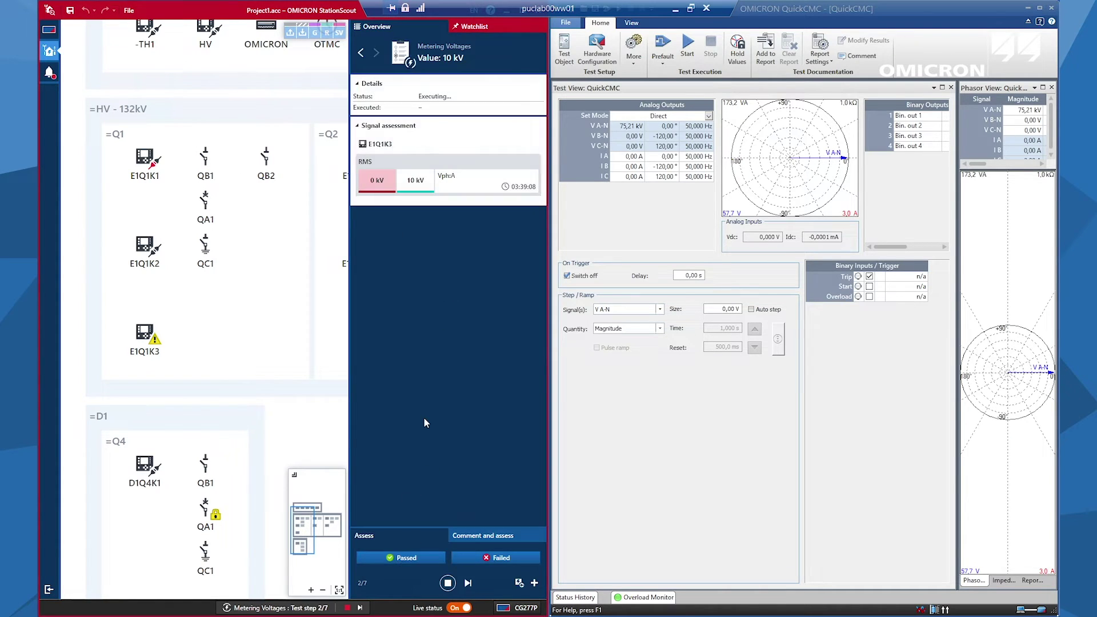
click(634, 125)
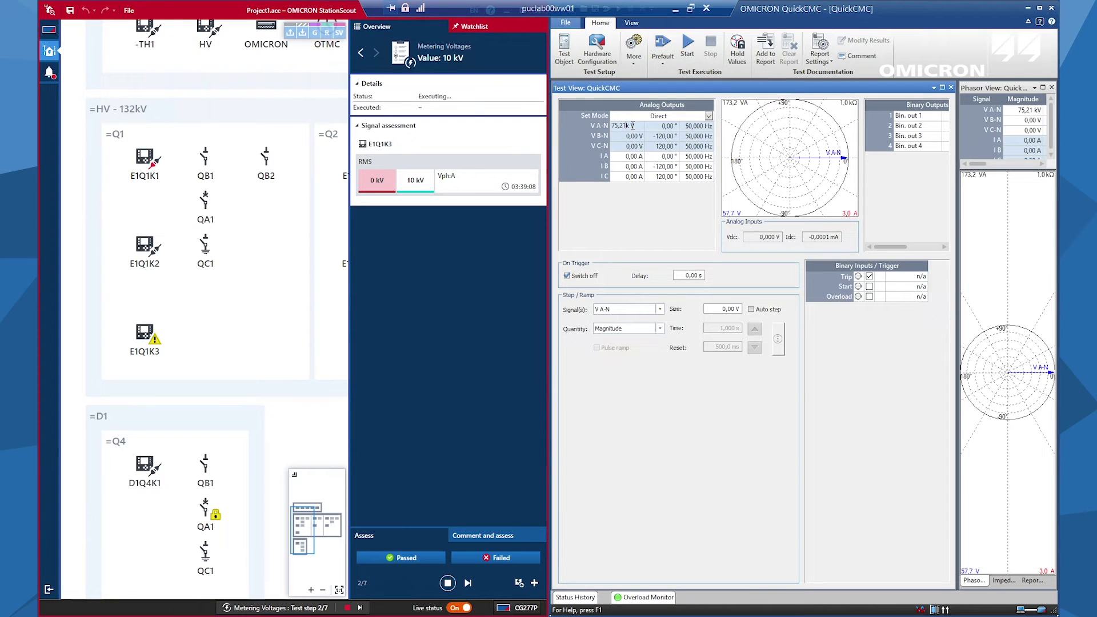
drag(626, 126, 580, 129)
text(10)
key(Return)
key(F5)
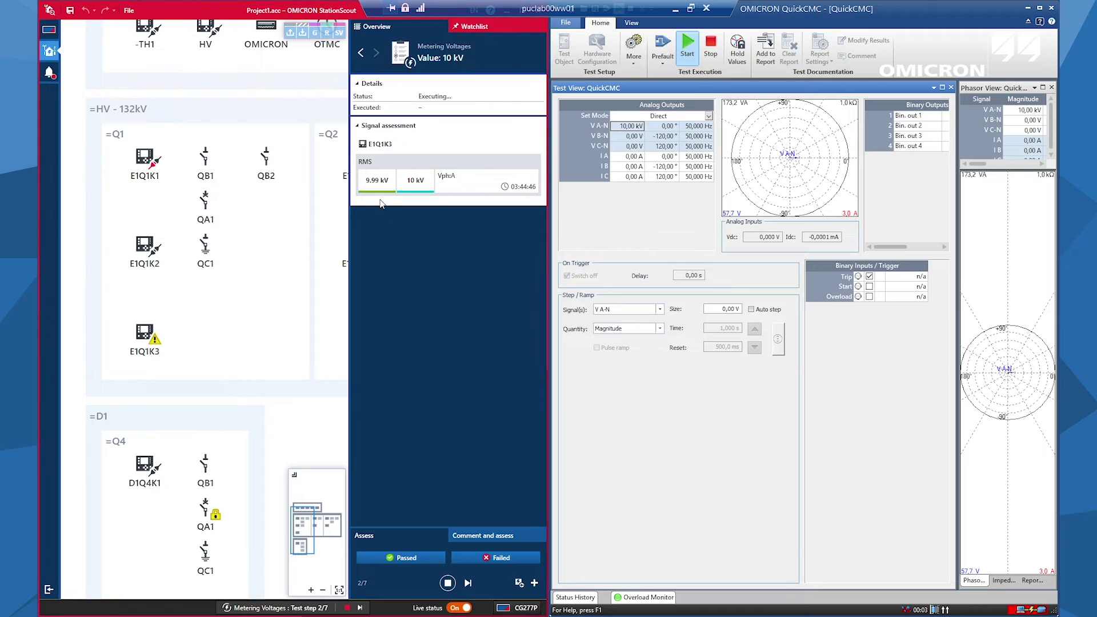
mouse_move(384, 190)
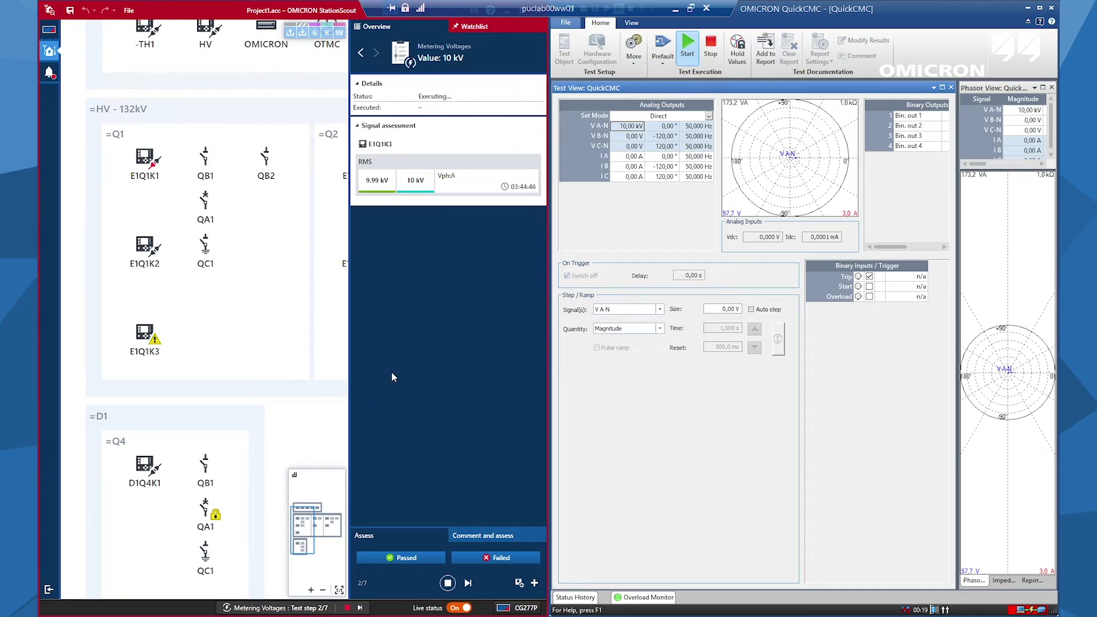
Pass the 10 kV step, raise V A-N to 100 kV, and pass the 100 kV step.
mouse_move(414, 190)
click(386, 553)
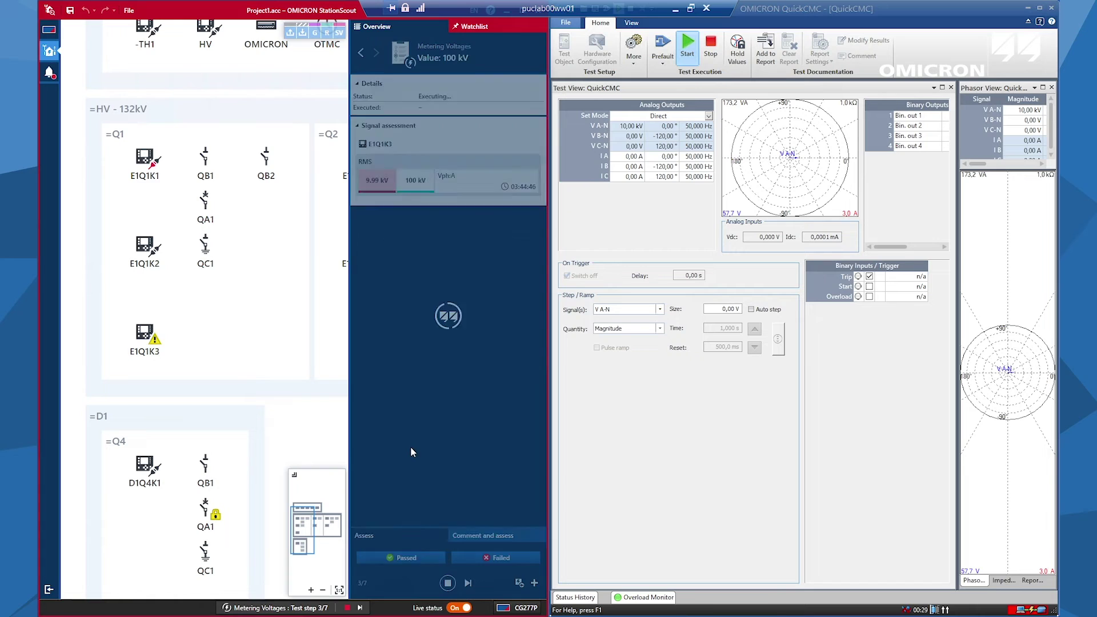
click(633, 127)
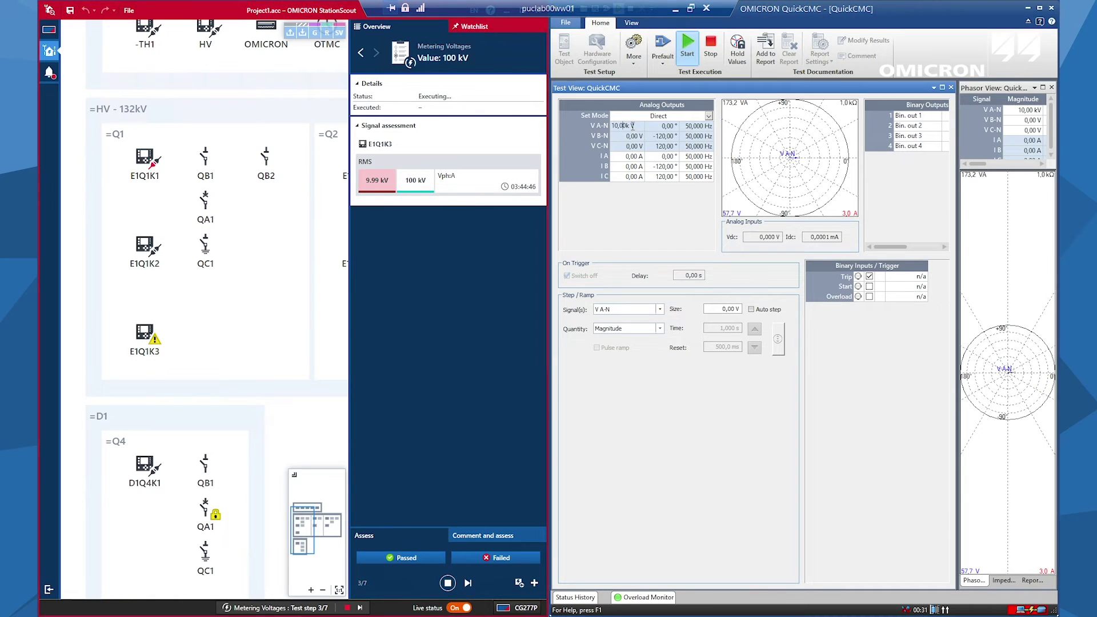
drag(632, 126, 592, 126)
text(100k)
key(Tab)
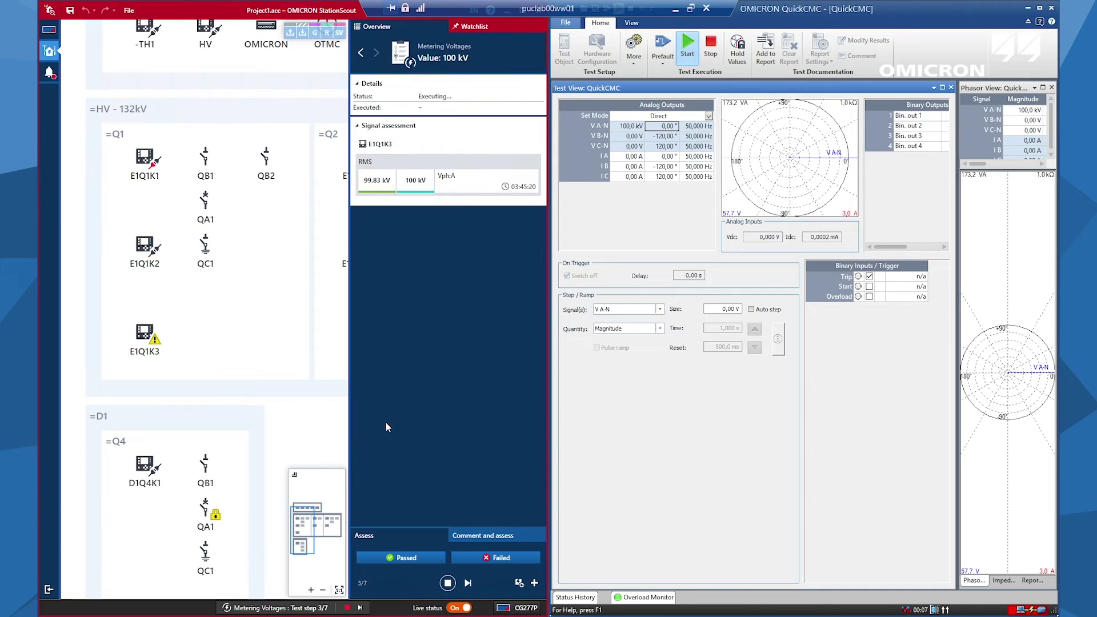
mouse_move(372, 194)
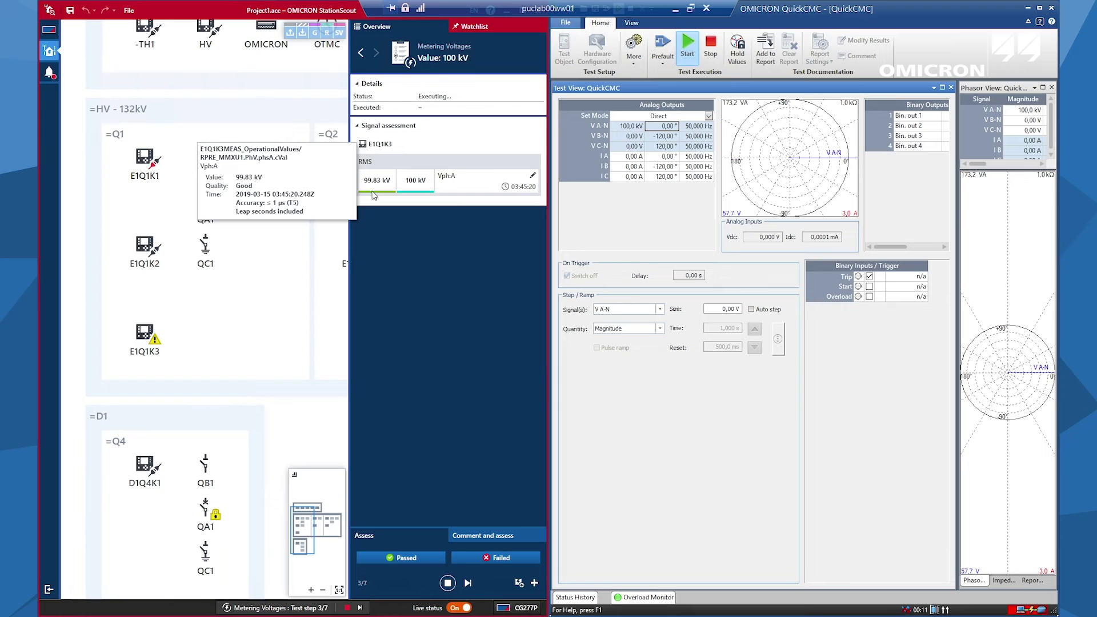
click(393, 558)
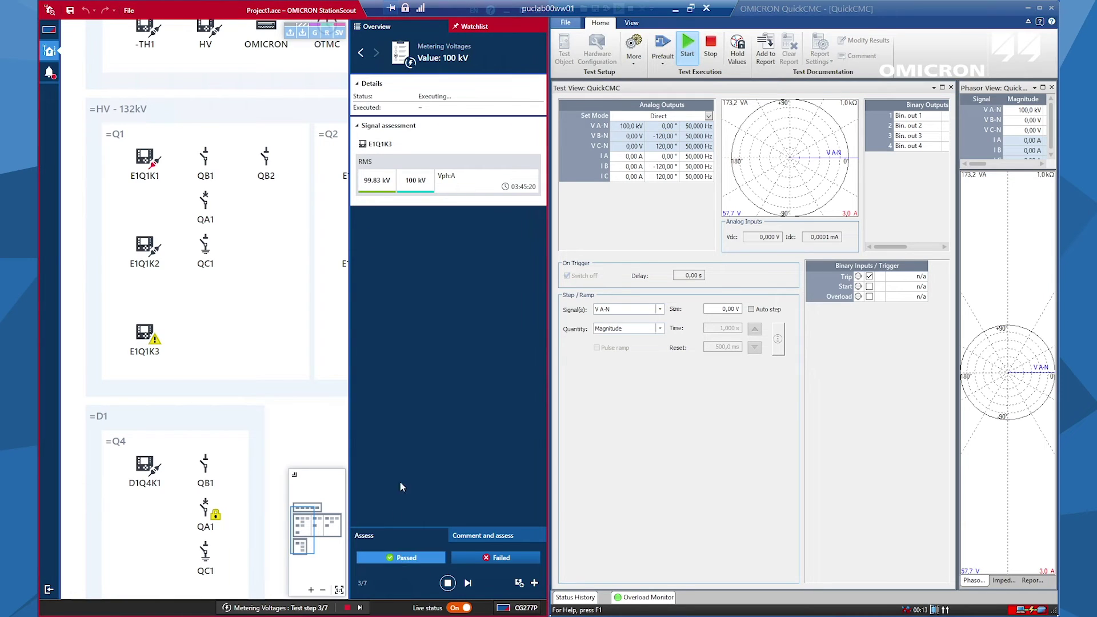
Raise the V A-N magnitude to 44 kV, then to 48 kV.
click(626, 125)
click(626, 126)
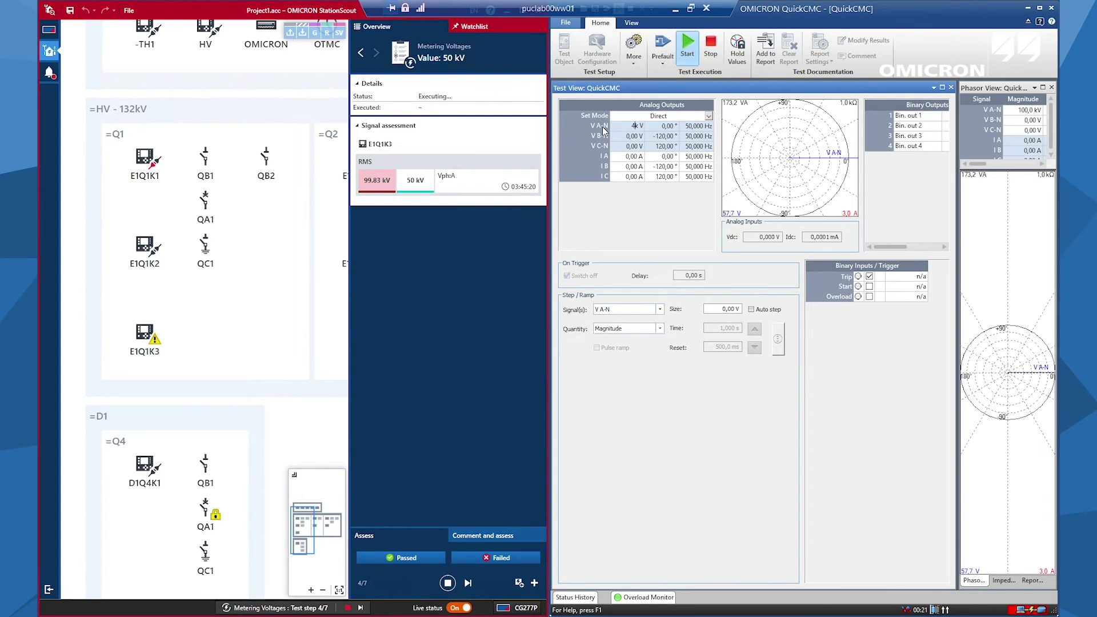
text(44k)
key(Tab)
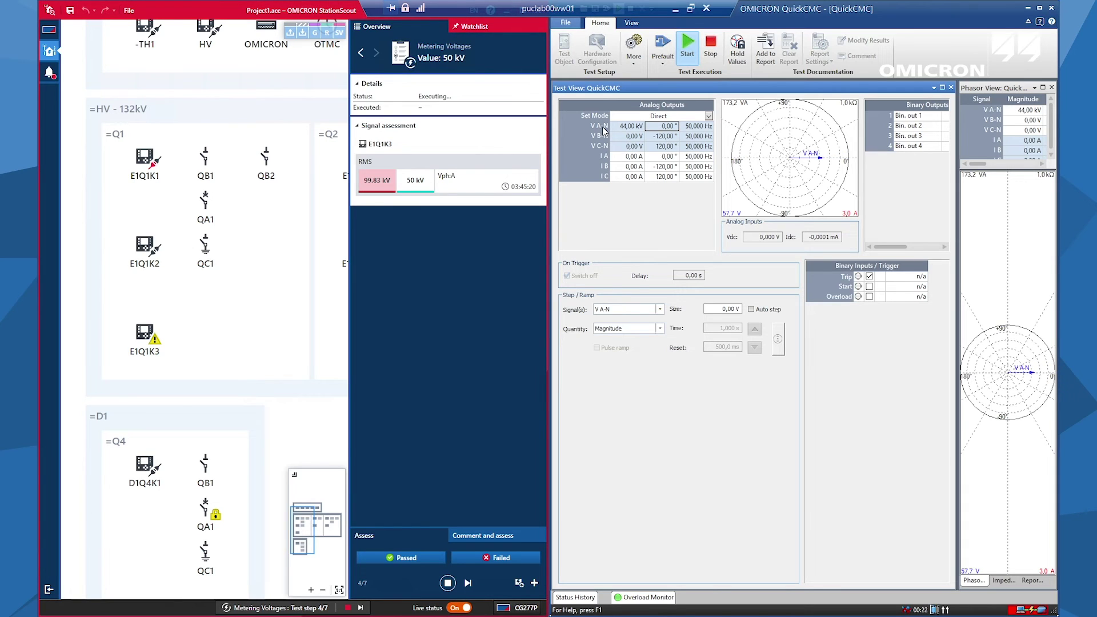
mouse_move(382, 193)
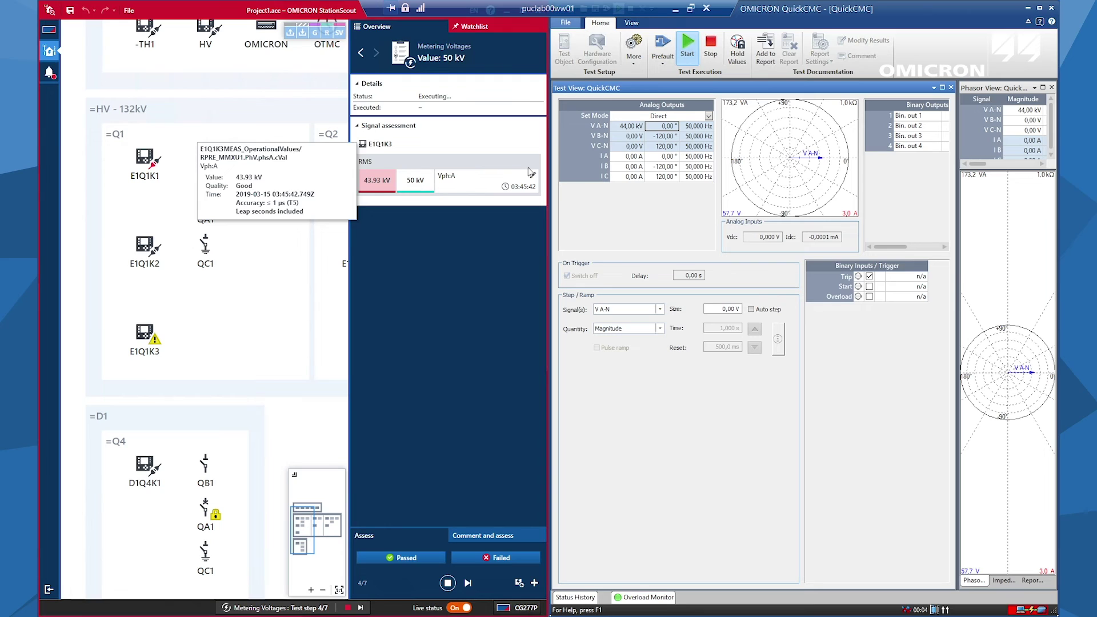
click(623, 126)
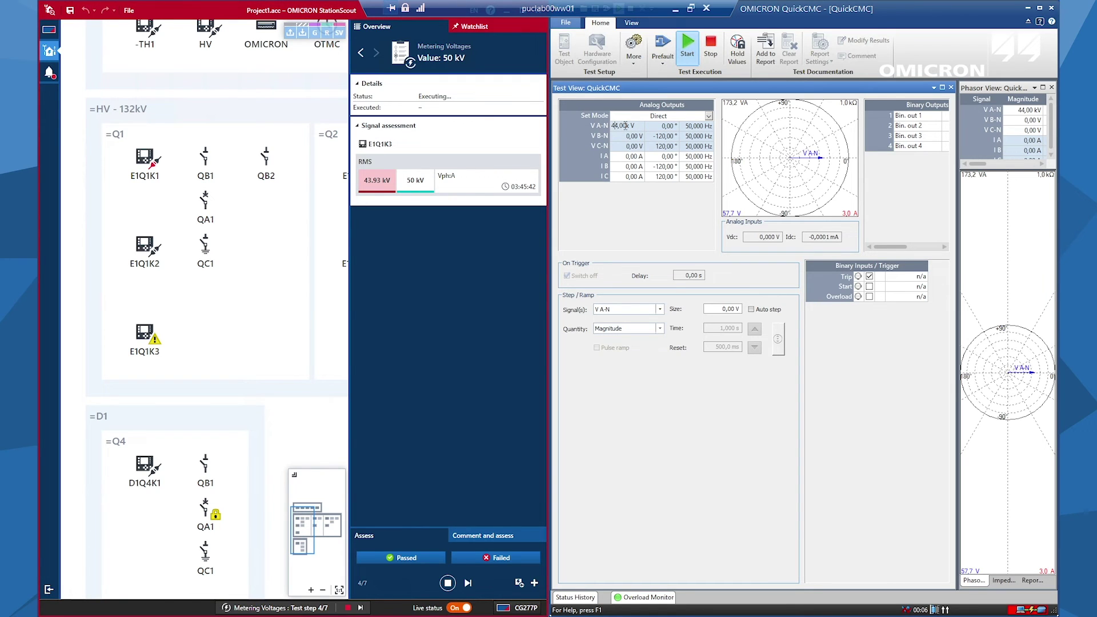
double_click(616, 125)
text(48k V)
key(Tab)
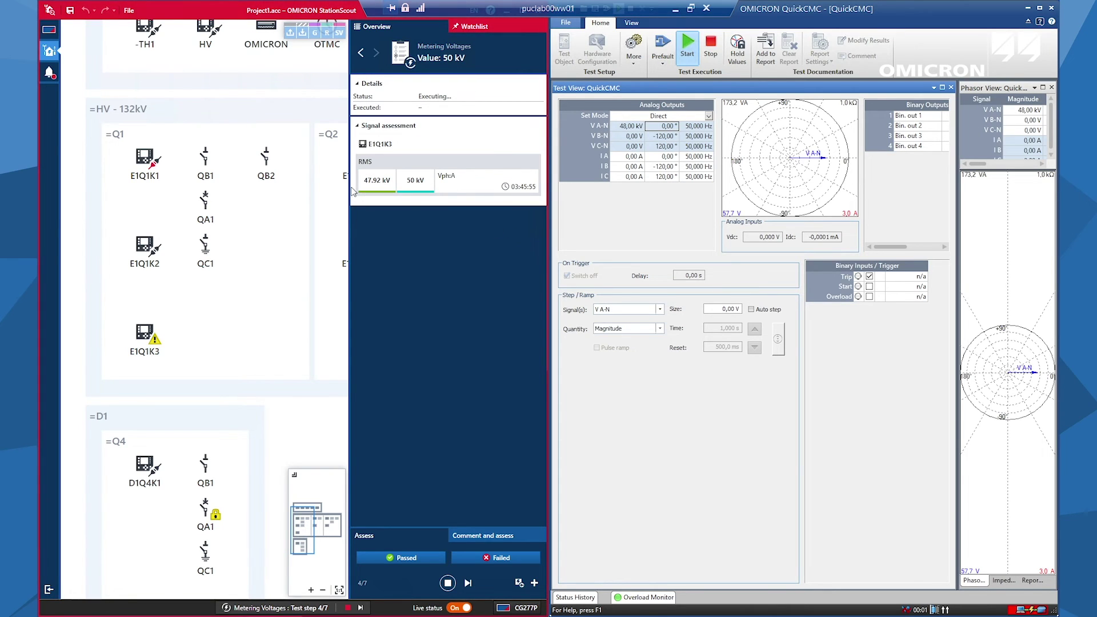
Set the V A-N magnitude to the final 50 kV.
mouse_move(384, 192)
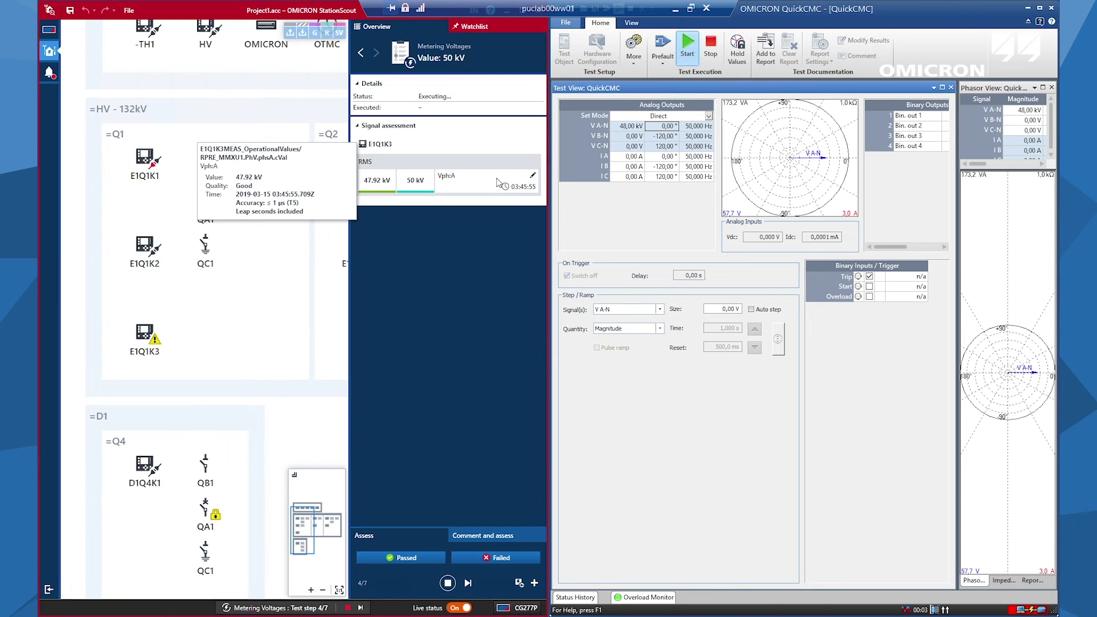
click(632, 128)
drag(629, 126, 610, 126)
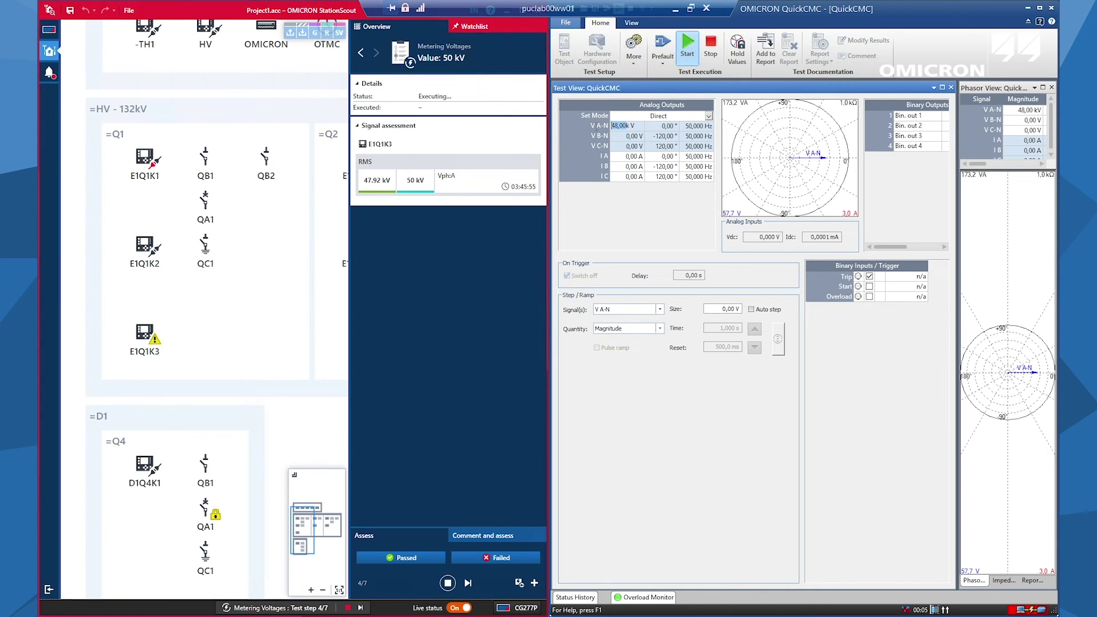
text(50)
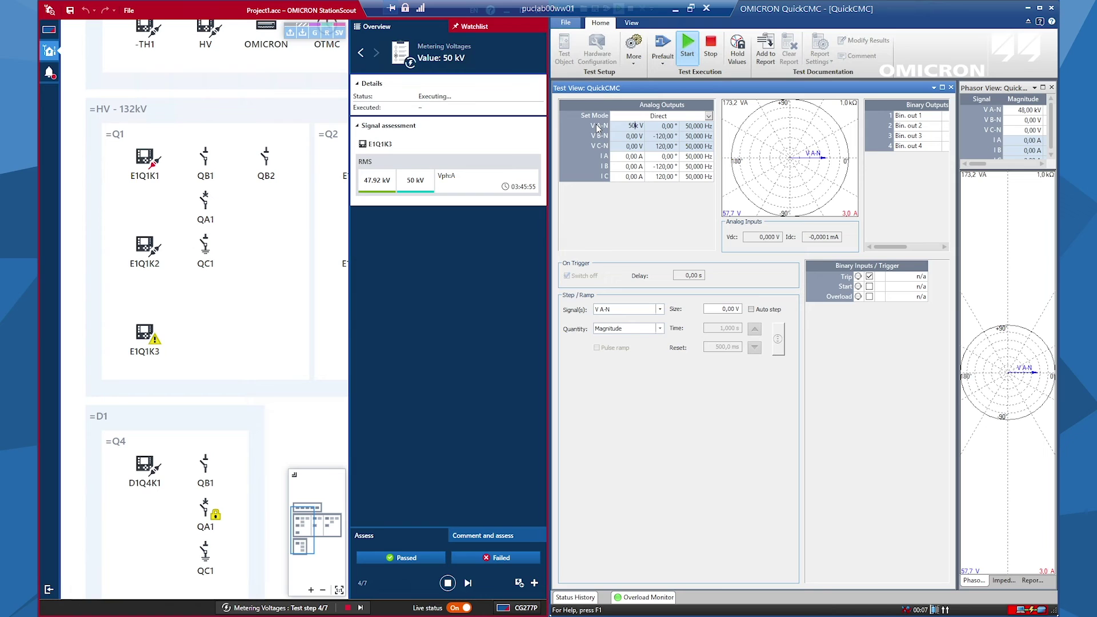
key(Tab)
Pass the 50 kV and Vph:B 0 kV steps, inject 100 kV on V B-N, and pass it.
click(394, 556)
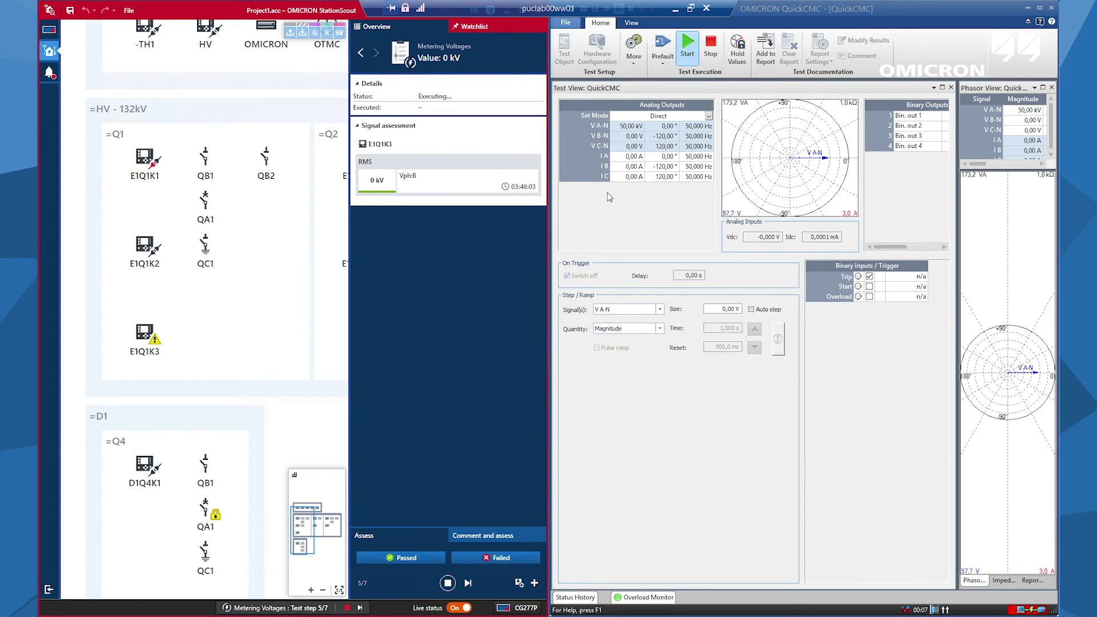
click(401, 559)
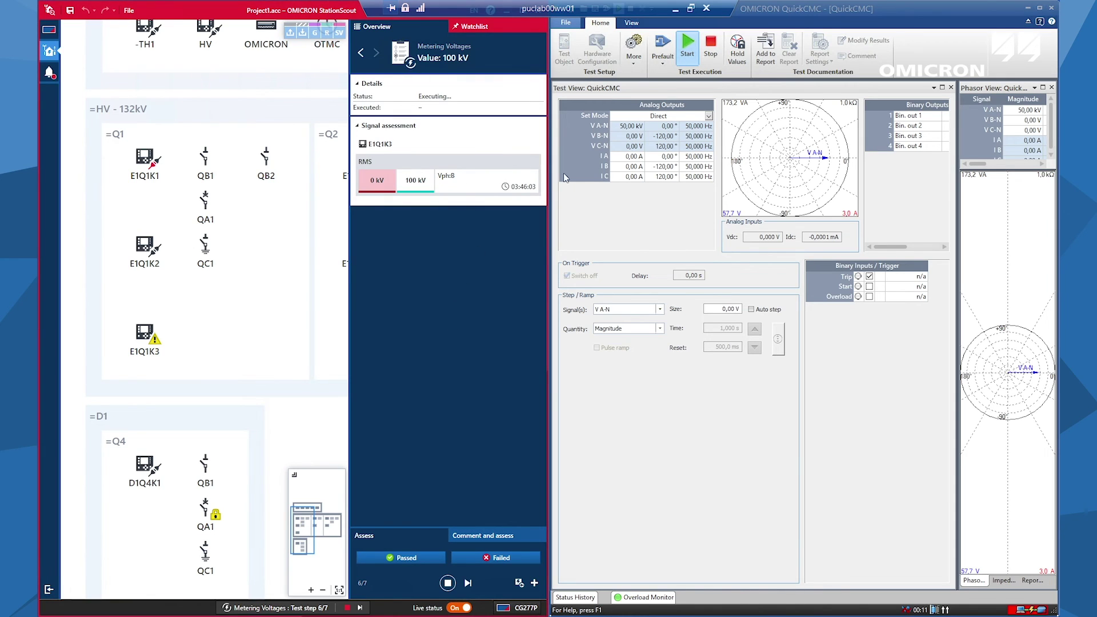
click(631, 136)
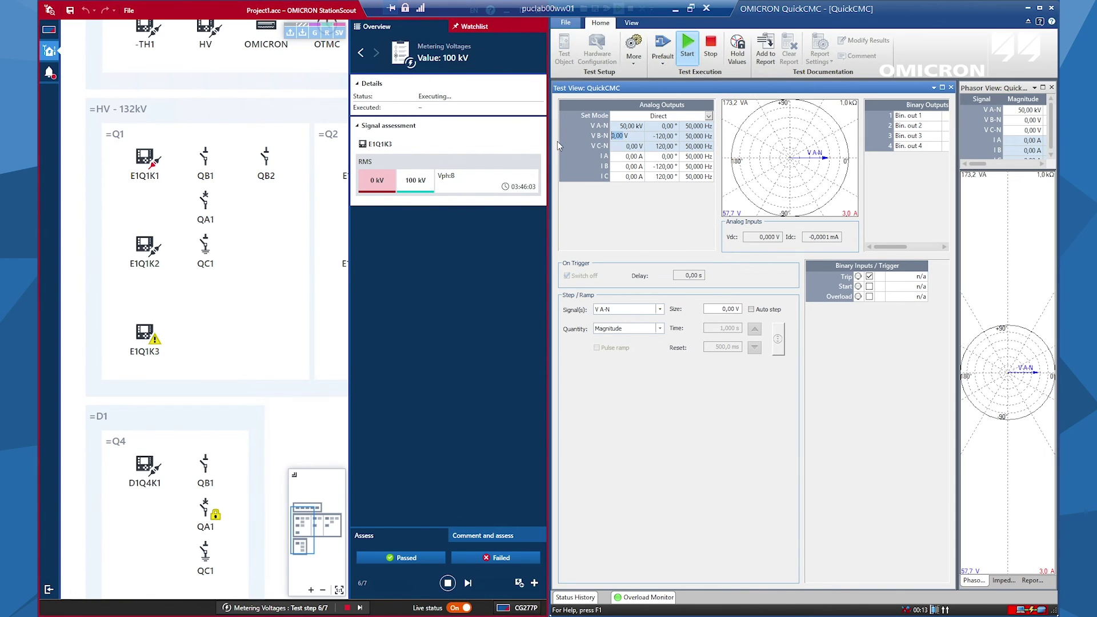
text(100,0 k)
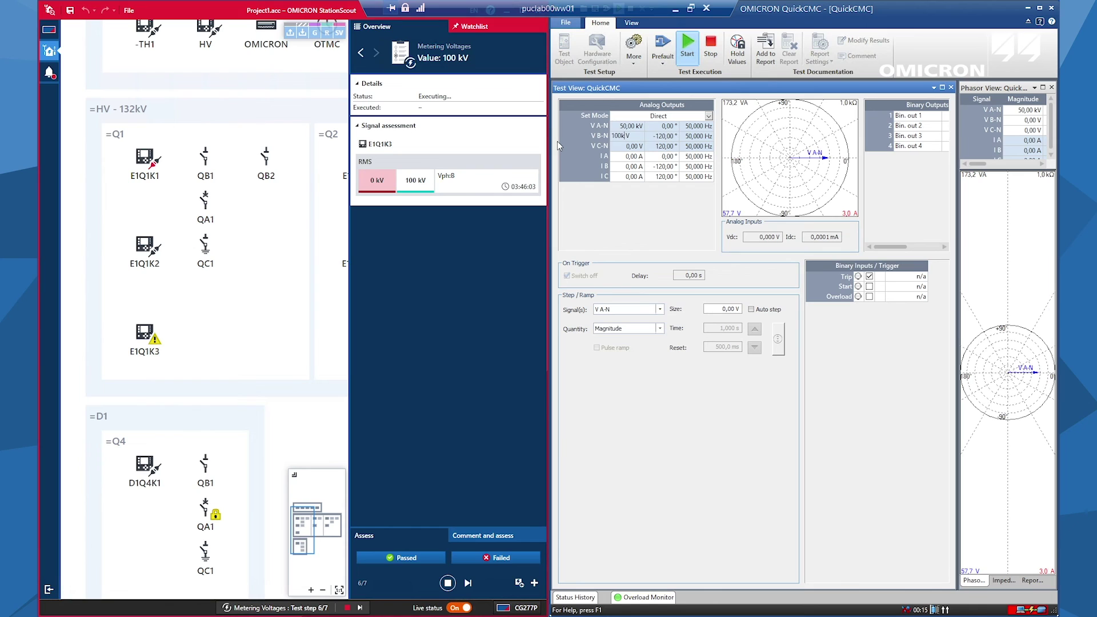
key(Tab)
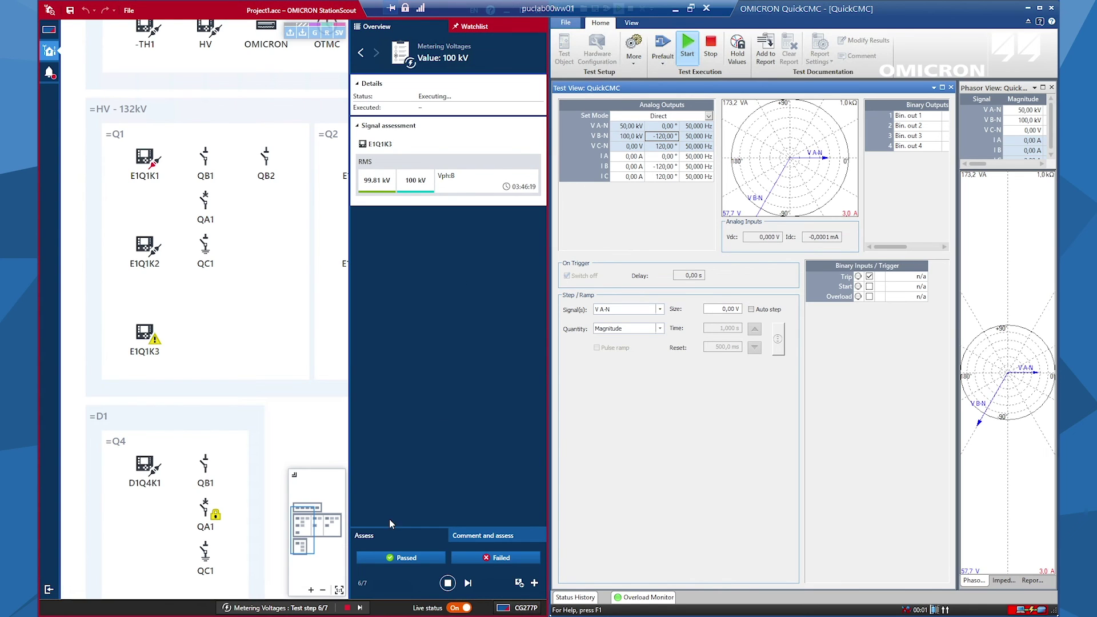
click(407, 557)
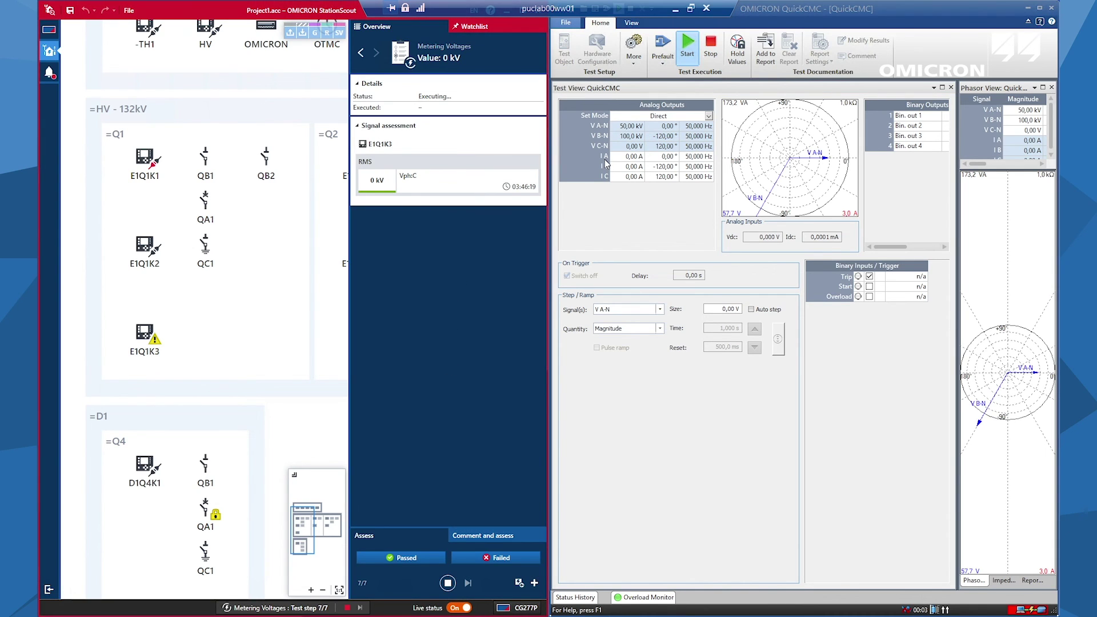